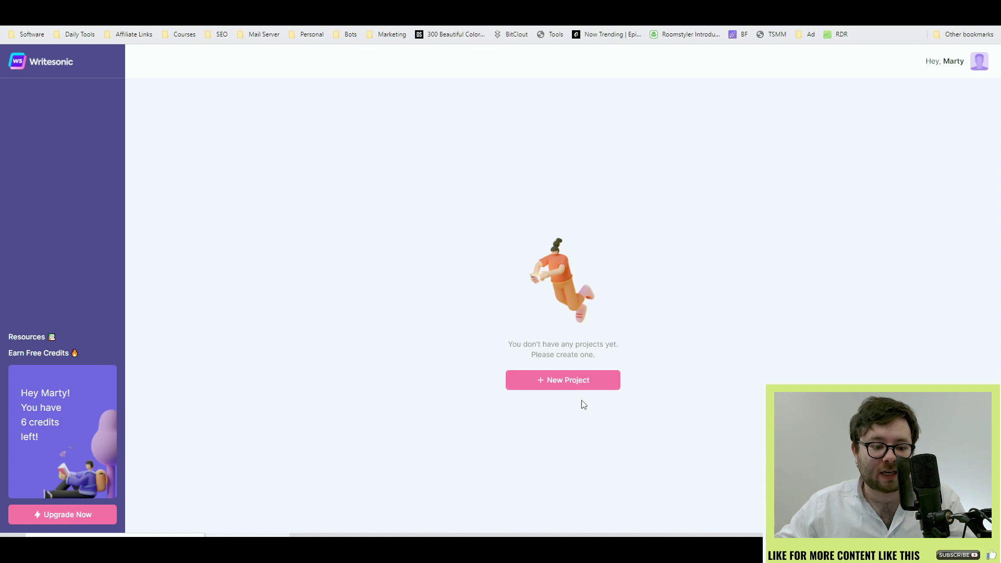
Create a new project named 'Dog training'.
left_click(580, 385)
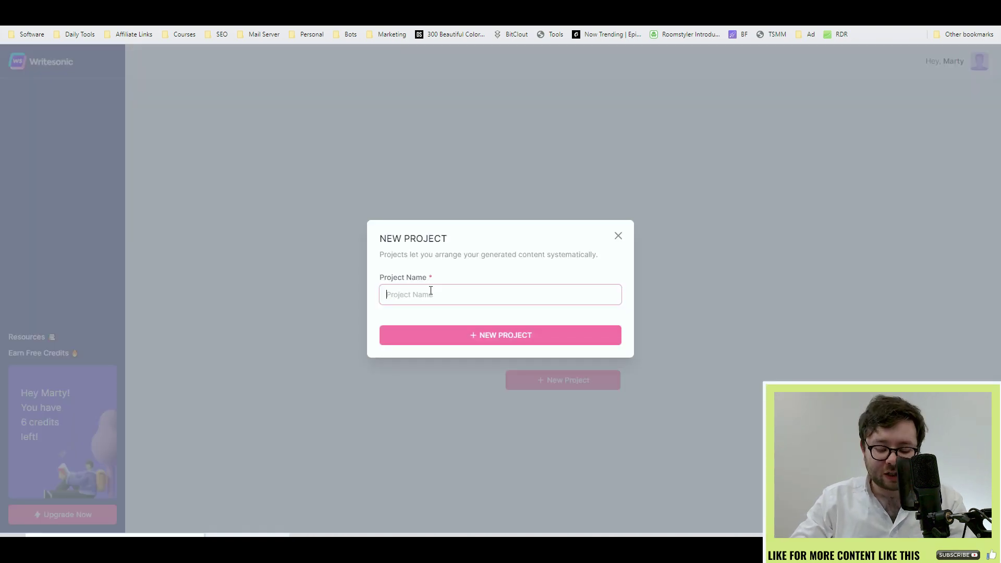
type("Dog training")
triple_click(416, 290)
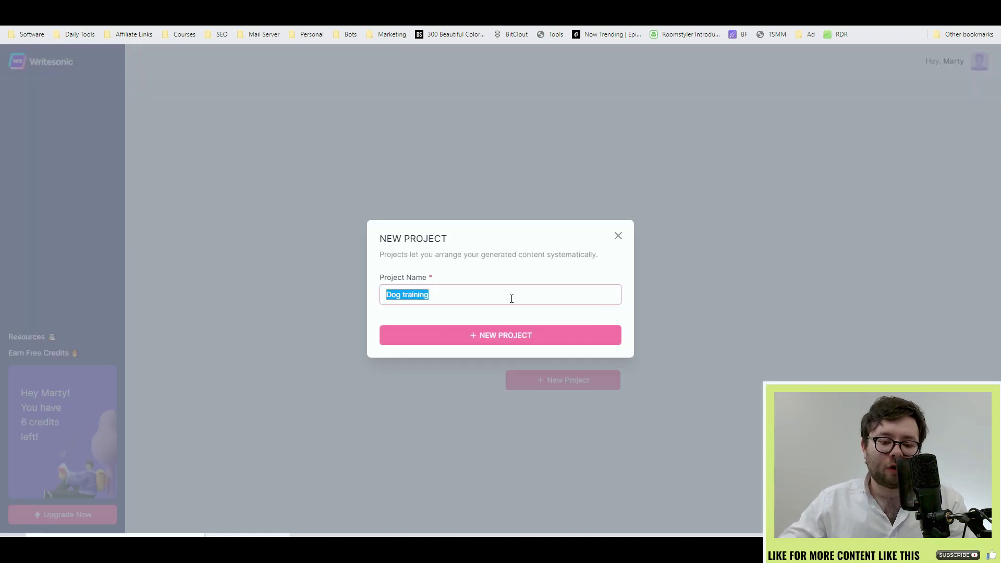
left_click(505, 335)
Filter the template library by each category, from Article & Blog through Writing tools.
scroll(998, 152, "down", 1)
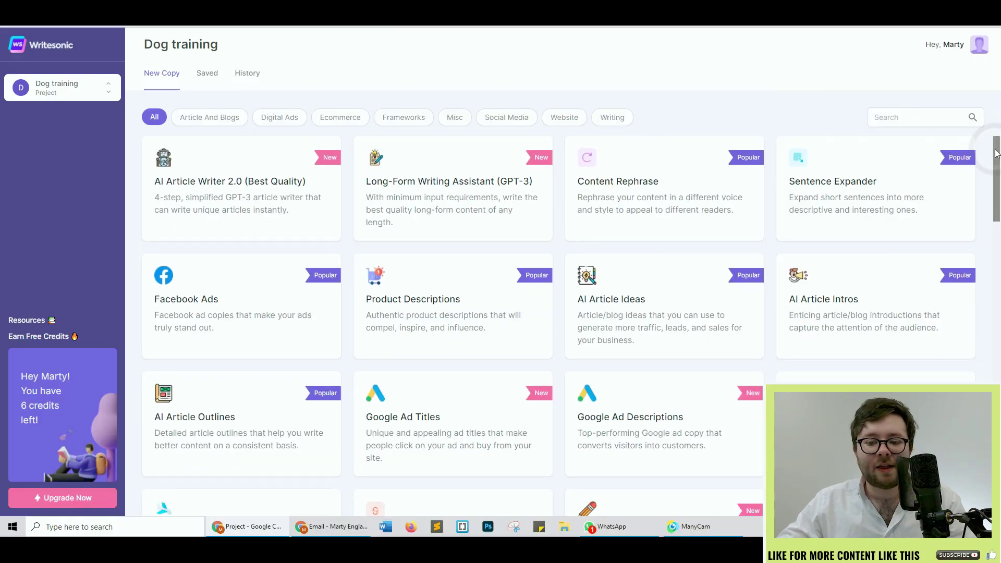
scroll(998, 155, "down", 1)
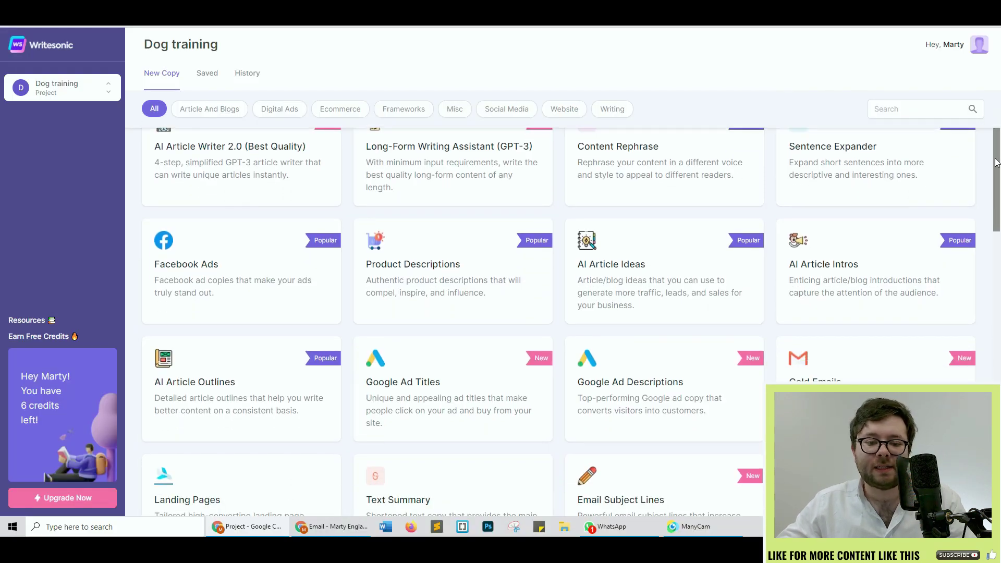
scroll(998, 162, "down", 2)
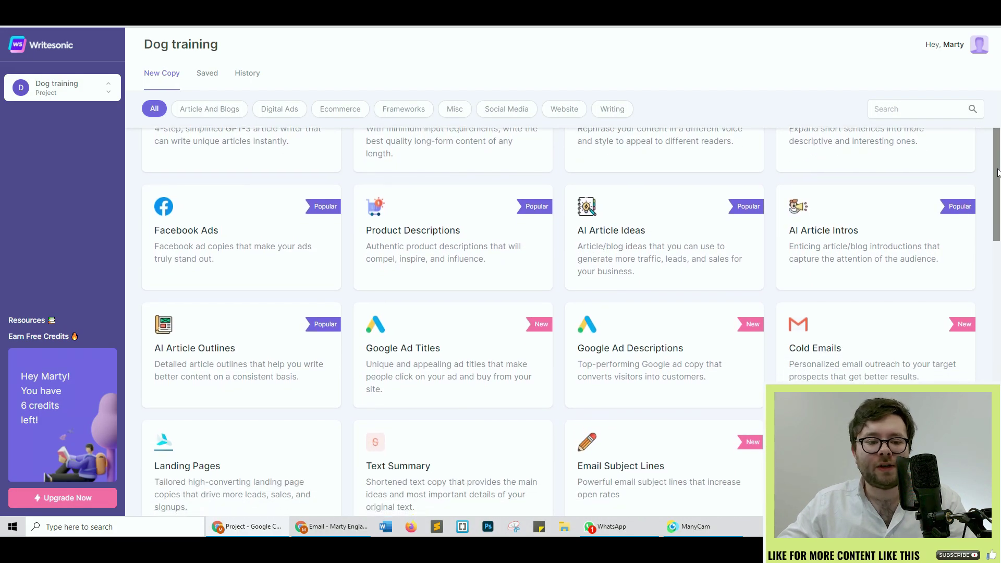
left_click(218, 108)
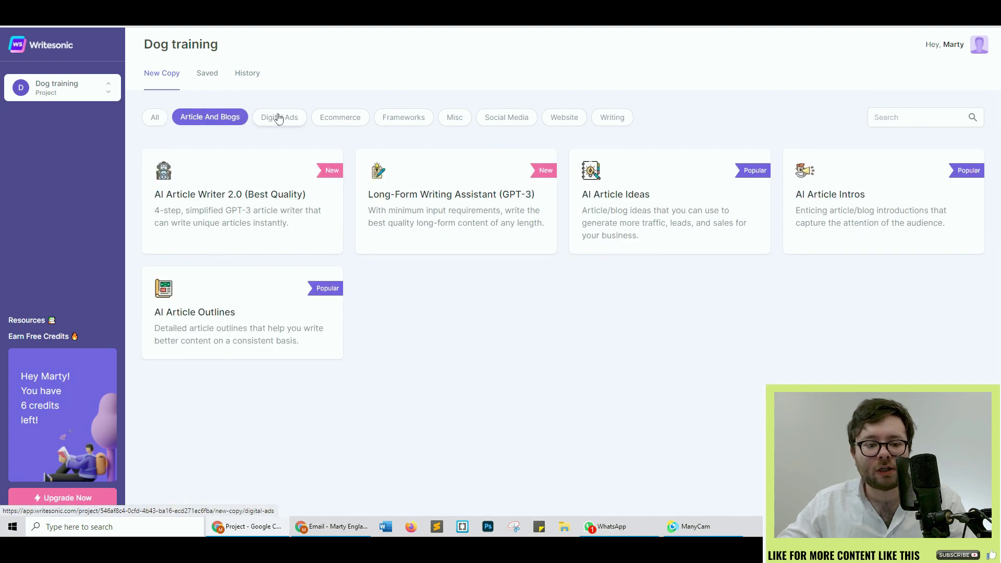
left_click(280, 117)
left_click(365, 118)
left_click(420, 117)
left_click(453, 120)
left_click(490, 117)
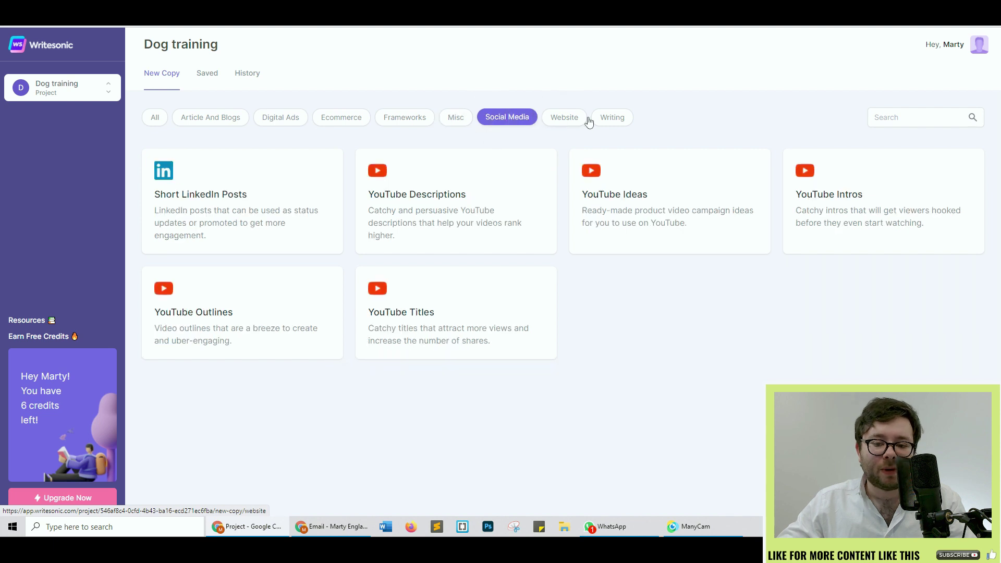
left_click(572, 118)
left_click(609, 117)
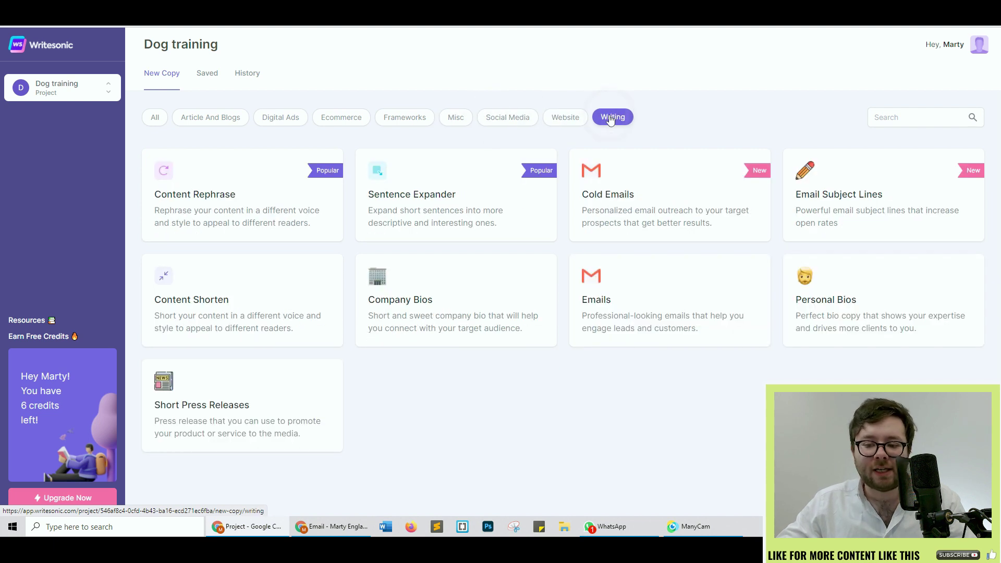
left_click(976, 491)
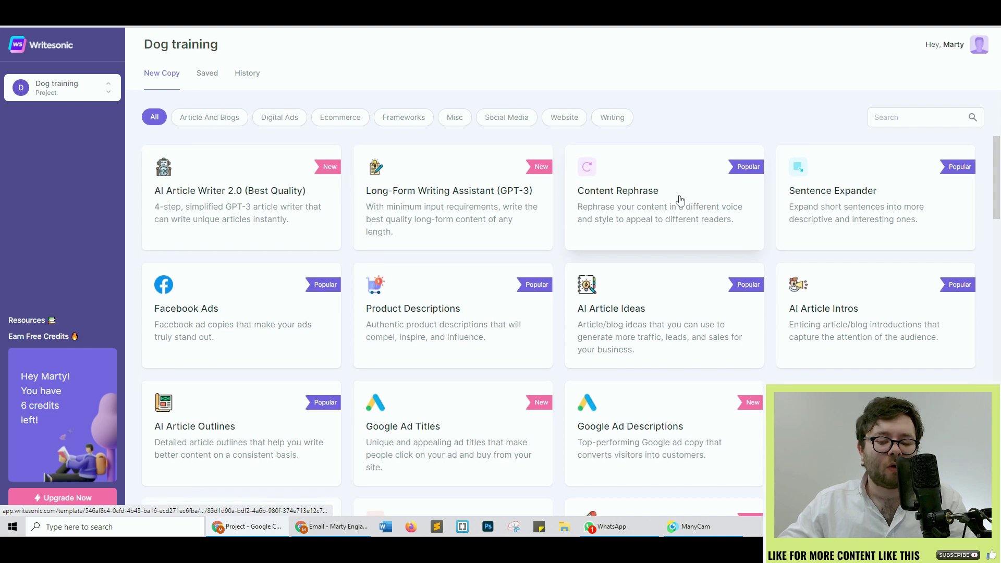
Browse the tool cards and open AI Article Writer 2.0 (Best Quality).
scroll(689, 214, "down", 3)
scroll(691, 217, "down", 2)
scroll(686, 214, "up", 5)
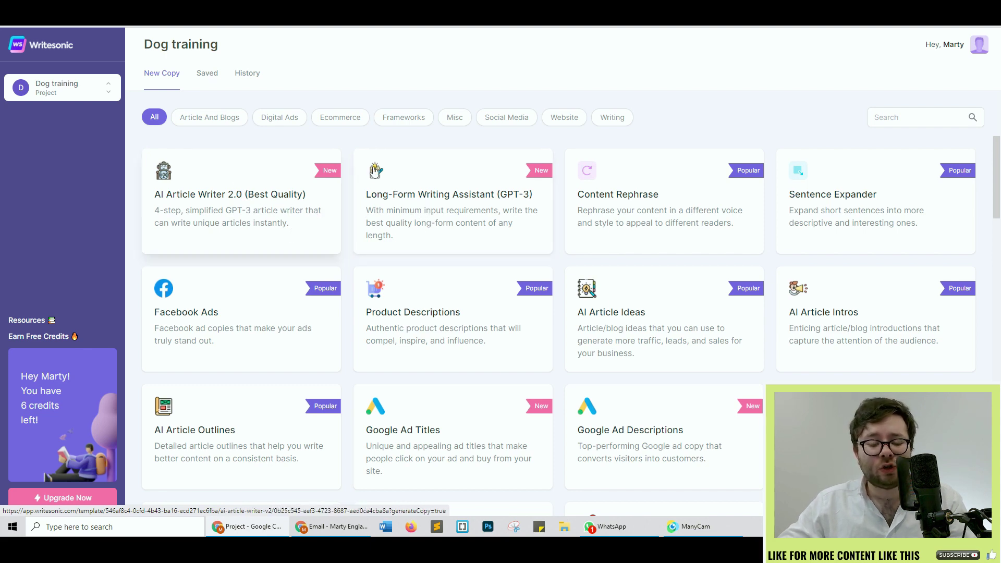
scroll(880, 277, "down", 5)
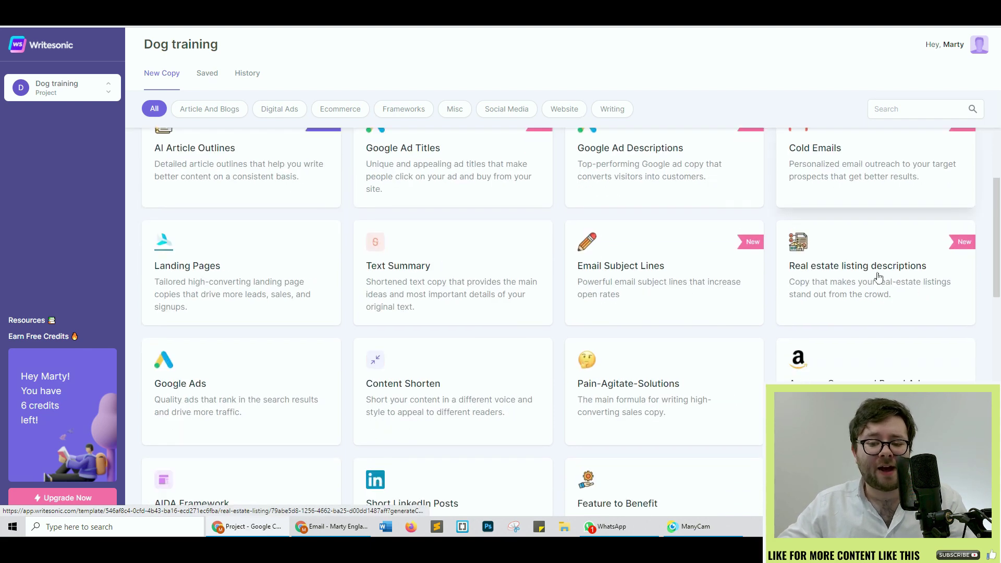
scroll(879, 277, "down", 13)
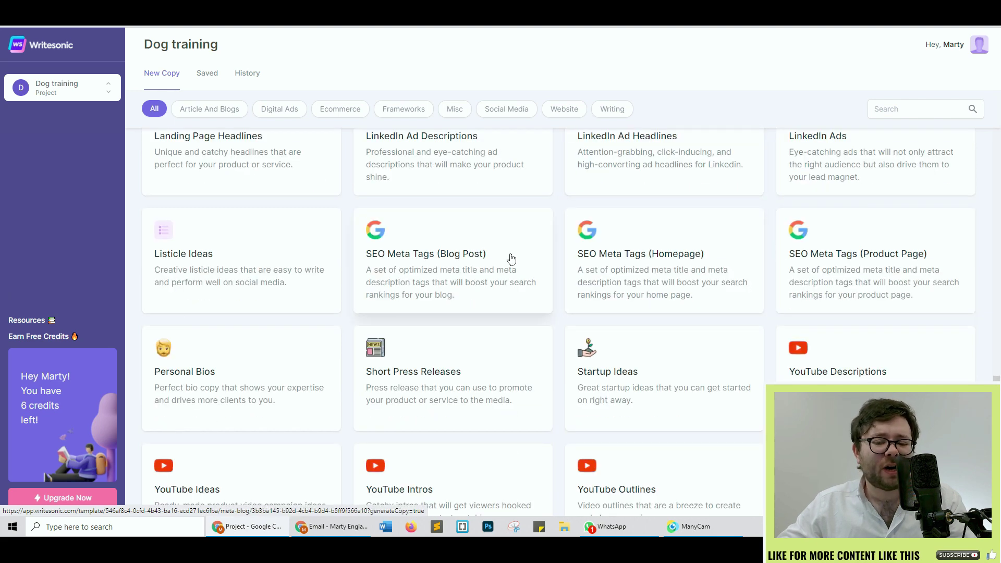
scroll(716, 274, "down", 1)
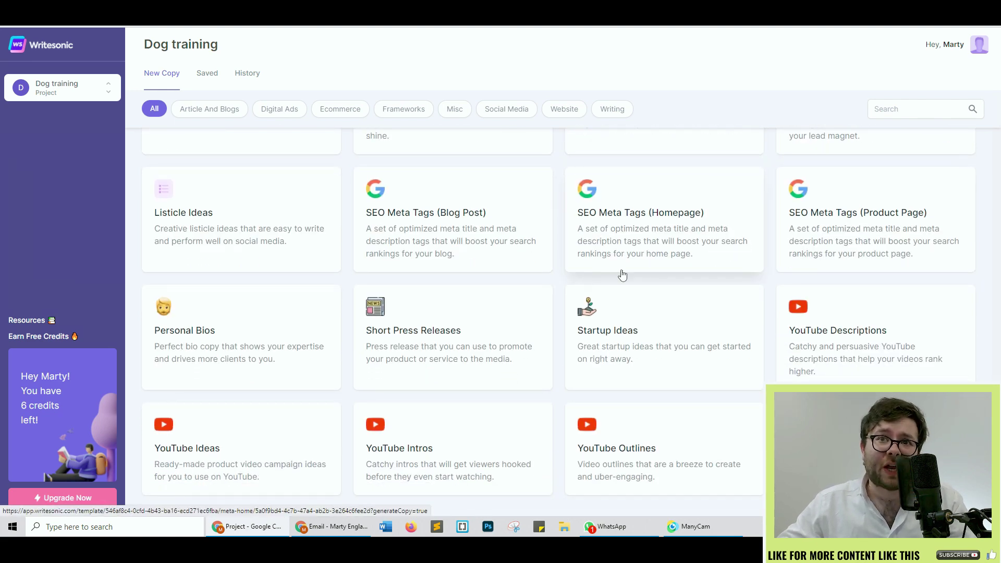
scroll(547, 278, "up", 14)
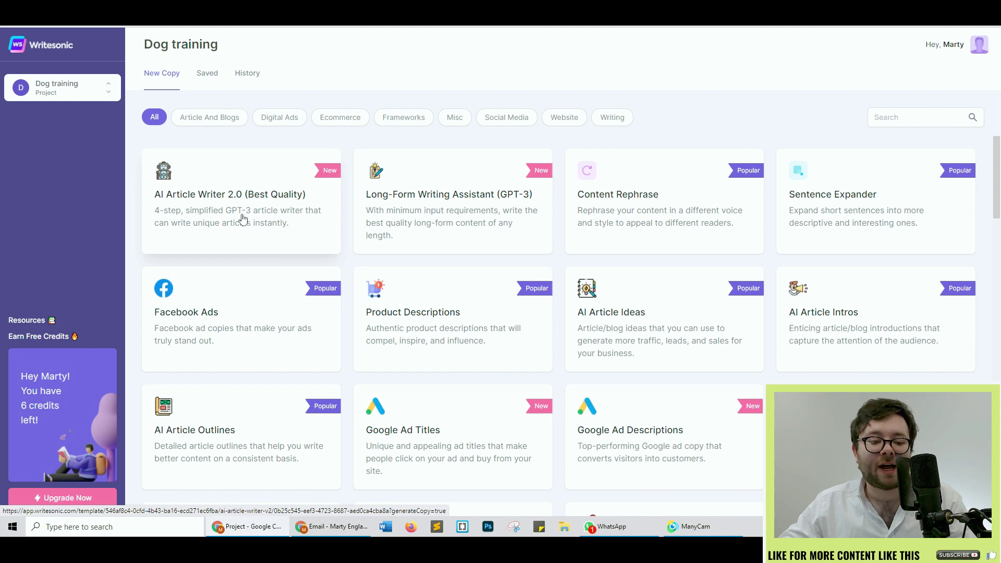
left_click(236, 194)
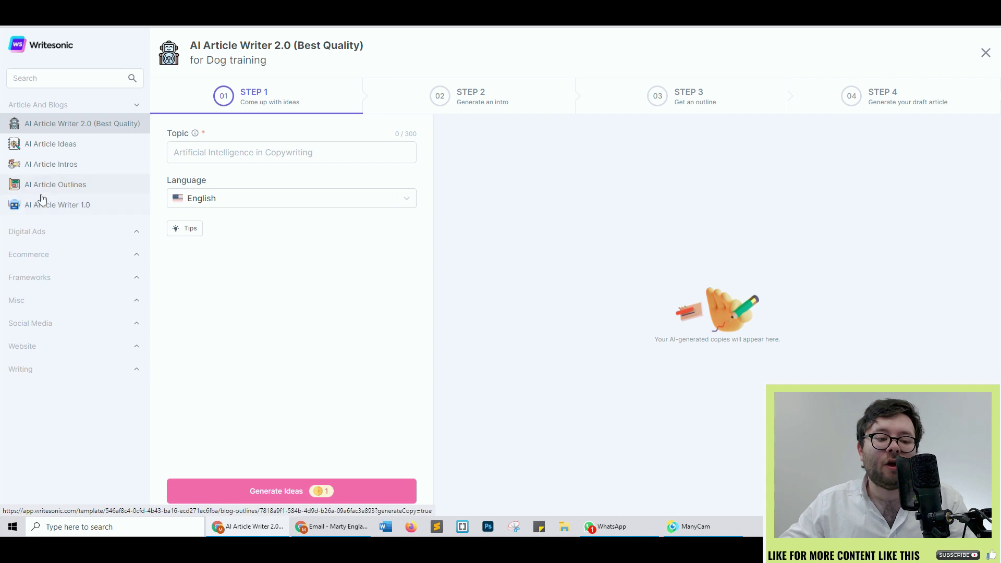
left_click(37, 231)
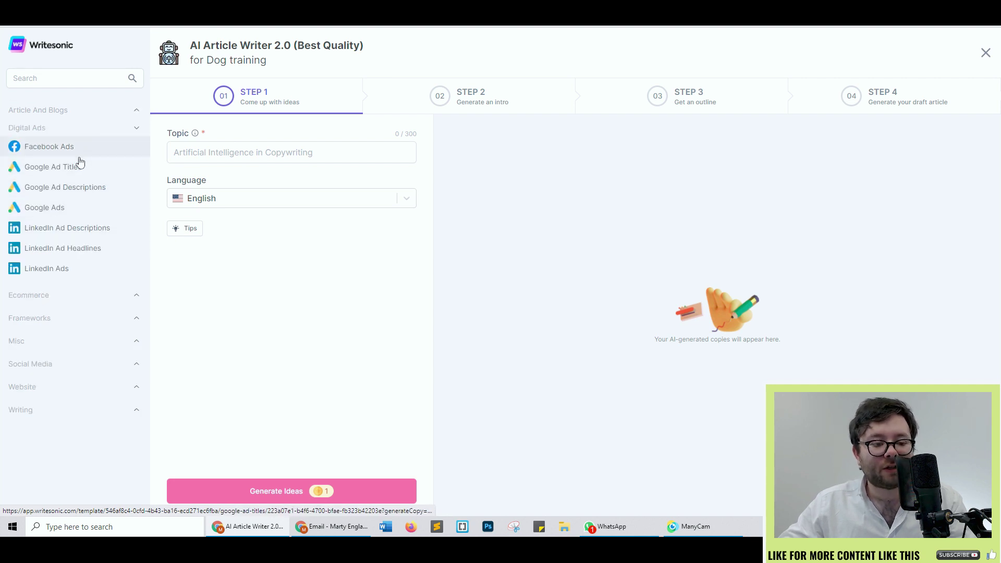
left_click(71, 294)
left_click(78, 104)
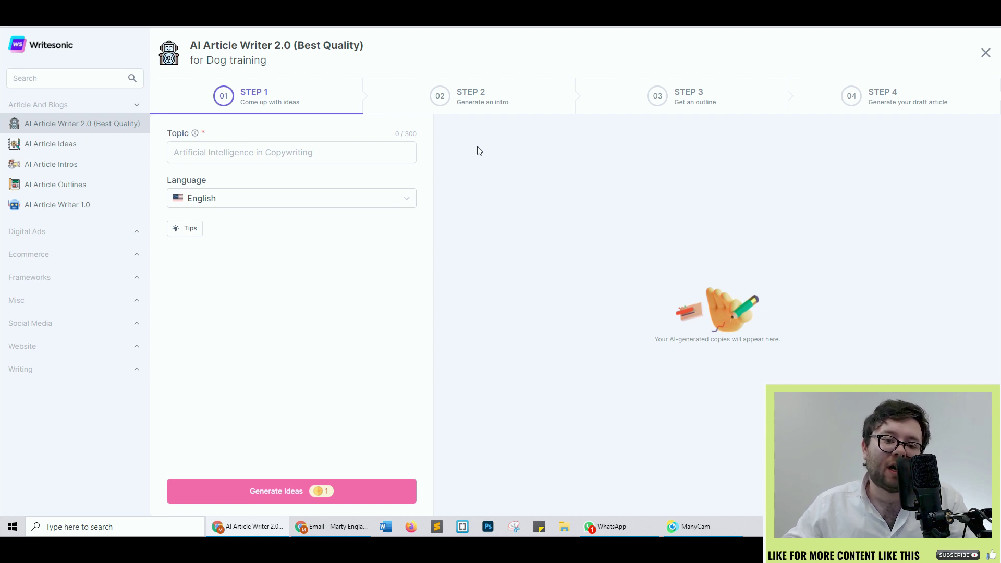
Enter the topic 'how to train a dog to sit', keeping English as the output language.
left_click(231, 161)
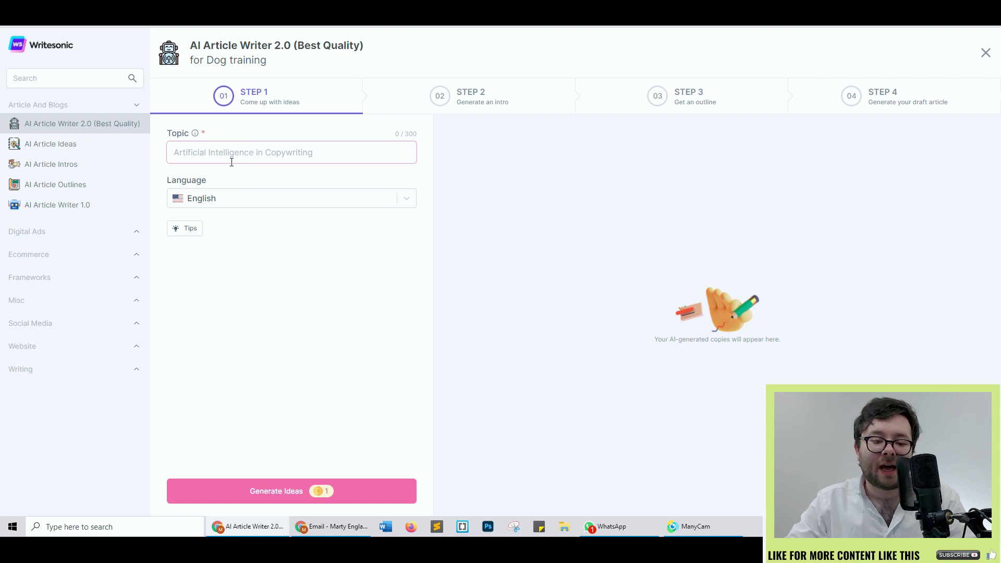
type("how to train a")
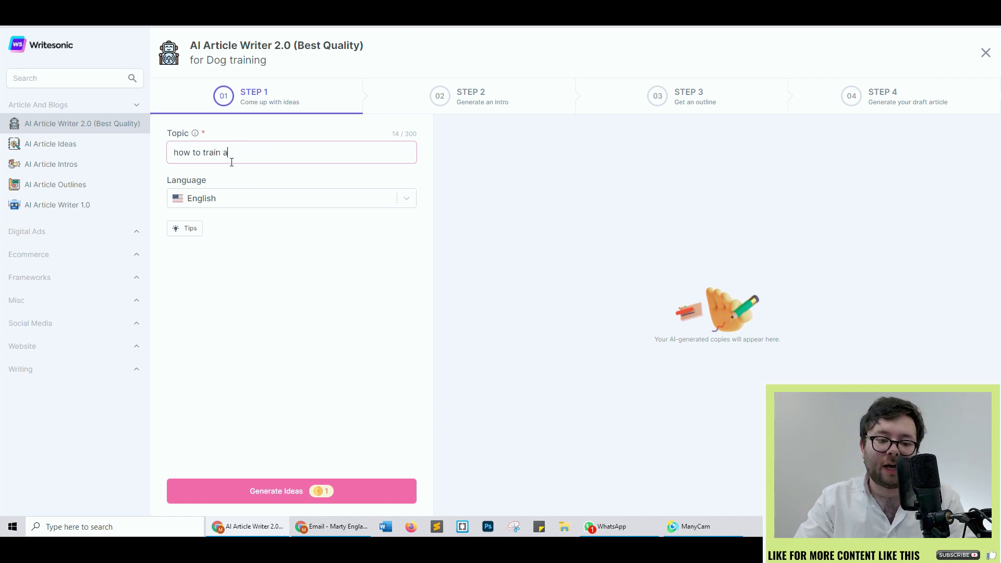
type(" dog to sit")
left_click(284, 198)
scroll(295, 221, "down", 2)
left_click_drag(412, 242, 413, 308)
left_click(266, 381)
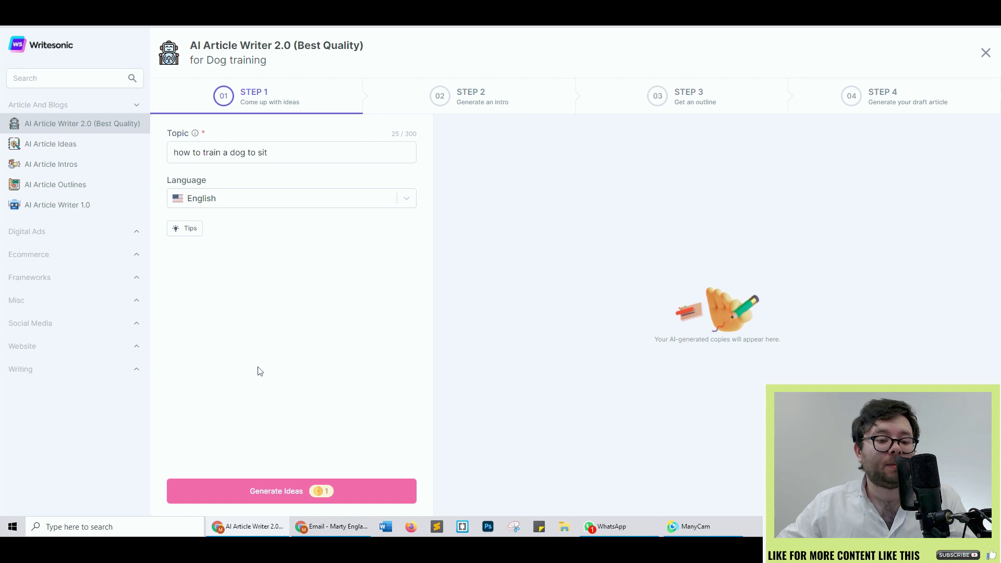
Review the tips for better quality output, then generate title ideas for the topic.
left_click(190, 227)
left_click_drag(450, 152, 589, 167)
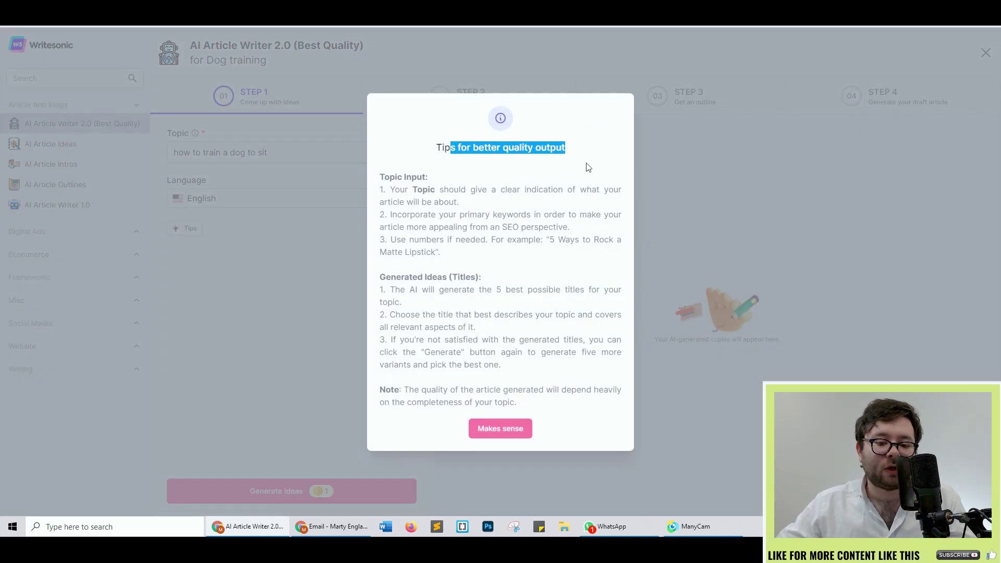
left_click(489, 205)
left_click(515, 304)
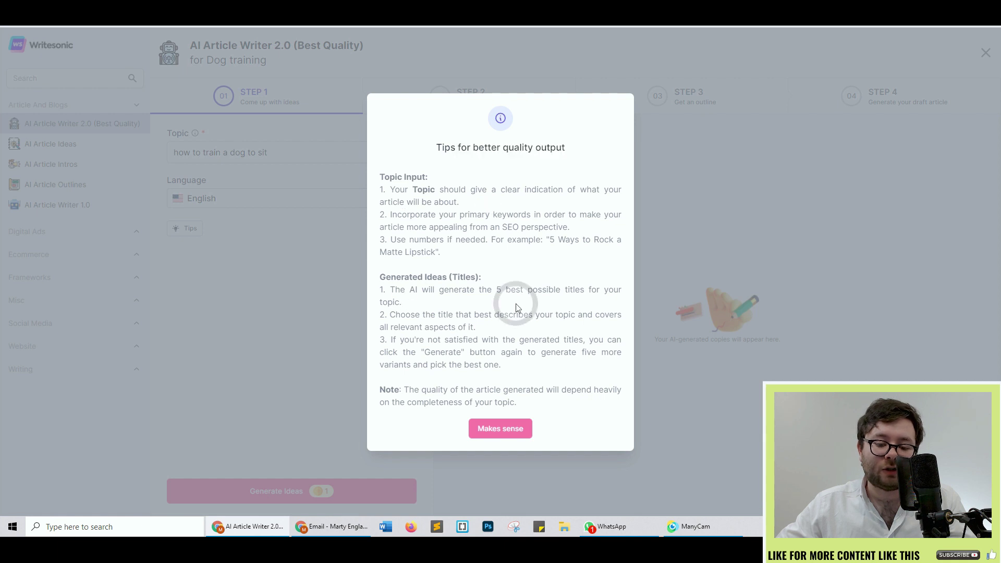
left_click(509, 430)
left_click(294, 494)
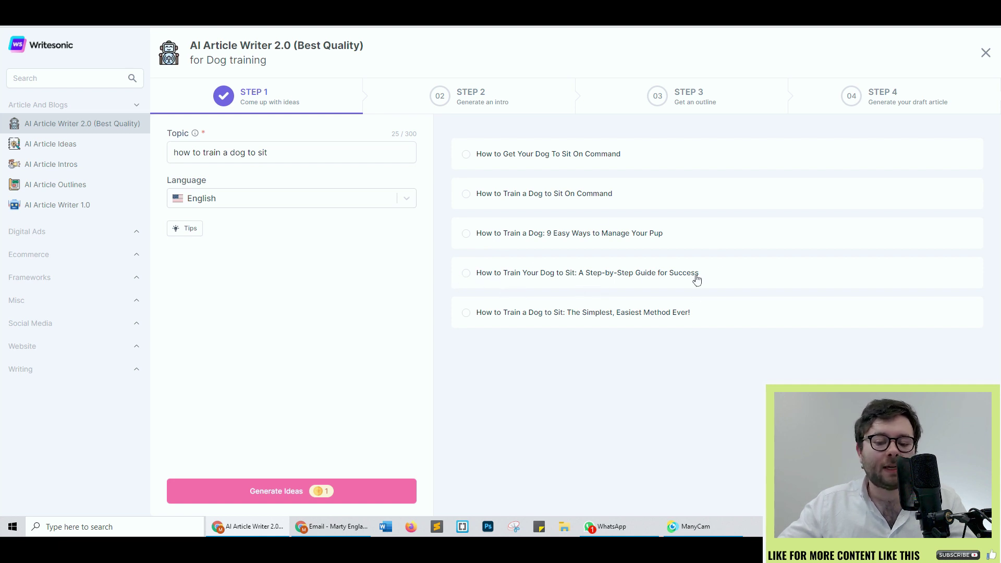
Pick the step-by-step guide title and use the three-steps introduction.
left_click(663, 280)
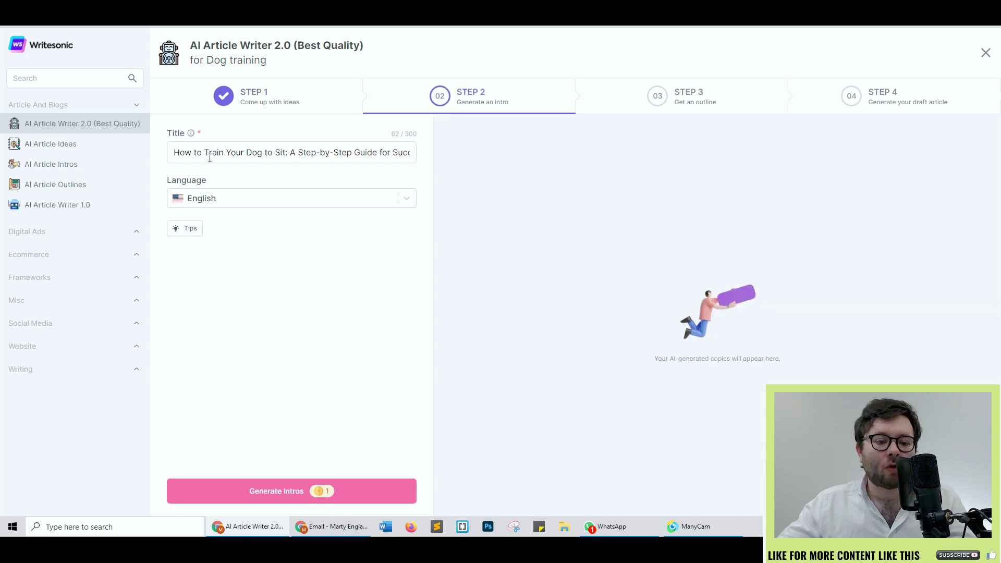
left_click_drag(178, 151, 485, 159)
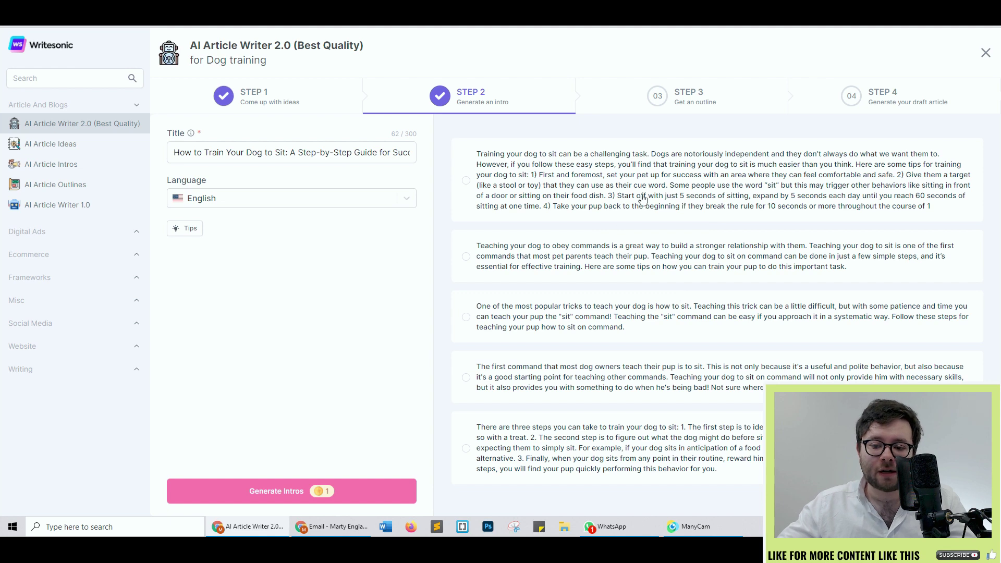
left_click(524, 445)
scroll(271, 219, "up", 2)
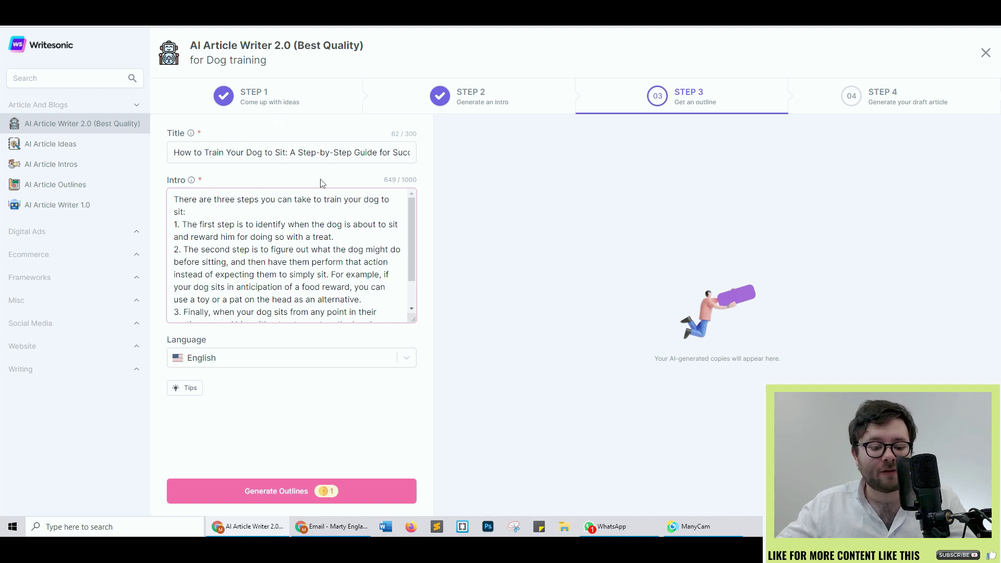
Generate outlines and choose the seven-section outline for the draft.
left_click(269, 488)
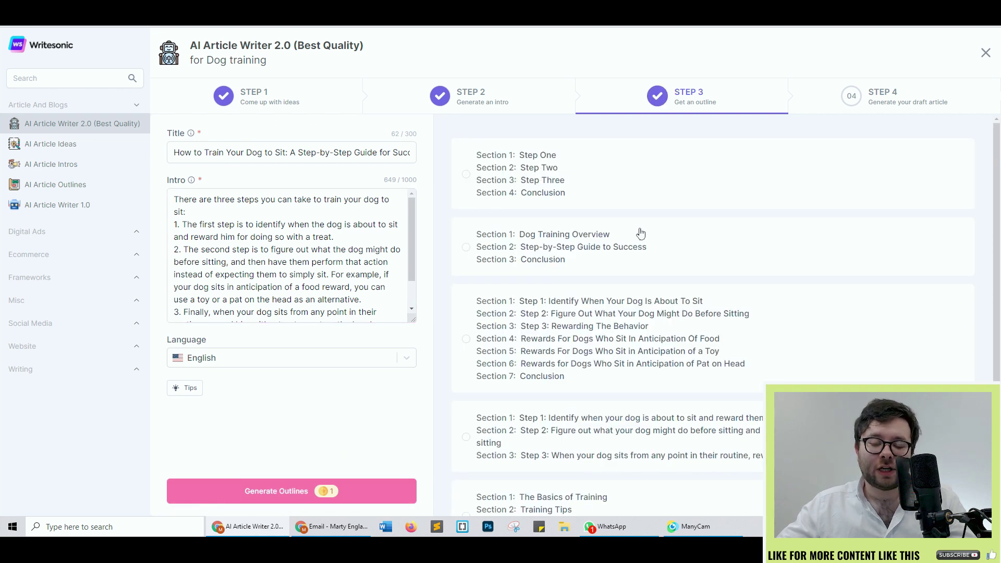
scroll(631, 245, "down", 1)
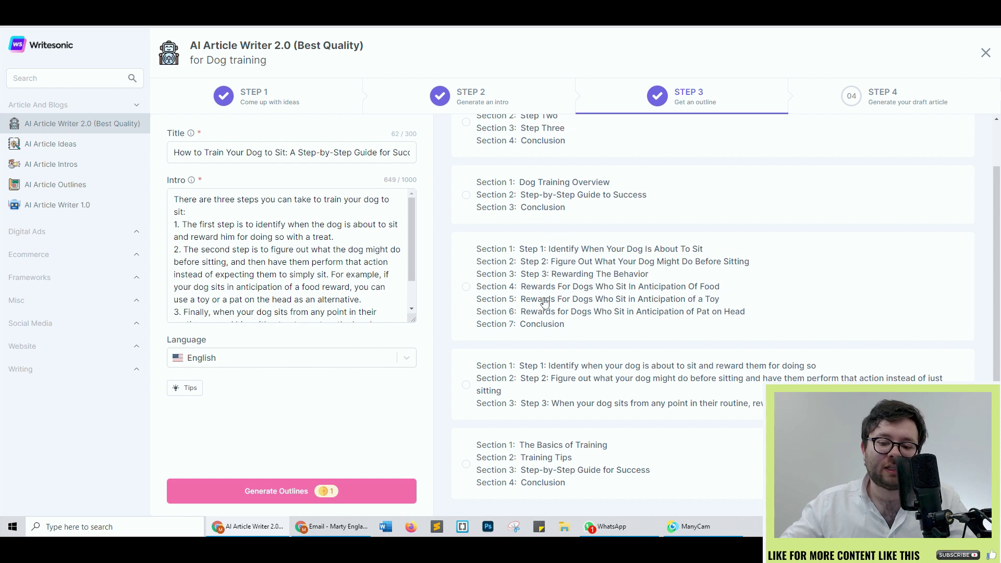
left_click(543, 324)
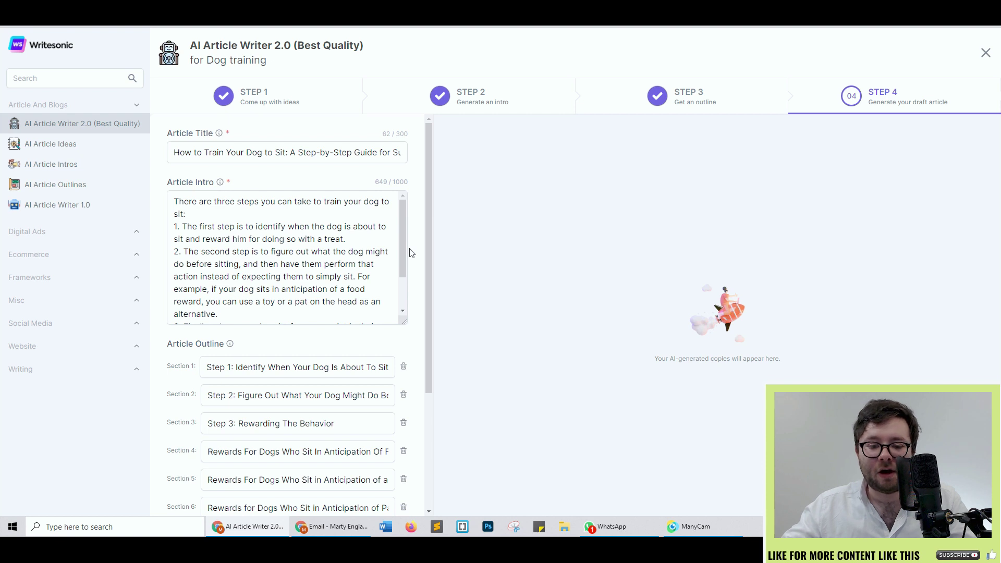
Write the full article from the chosen title, intro and outline.
left_click_drag(402, 237, 402, 280)
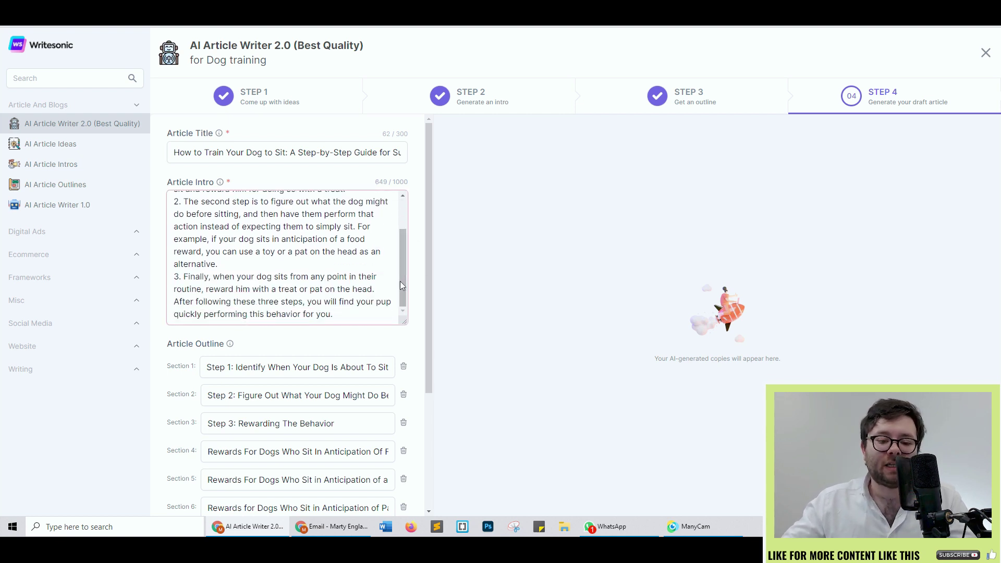
scroll(402, 285, "down", 1)
scroll(402, 285, "down", 2)
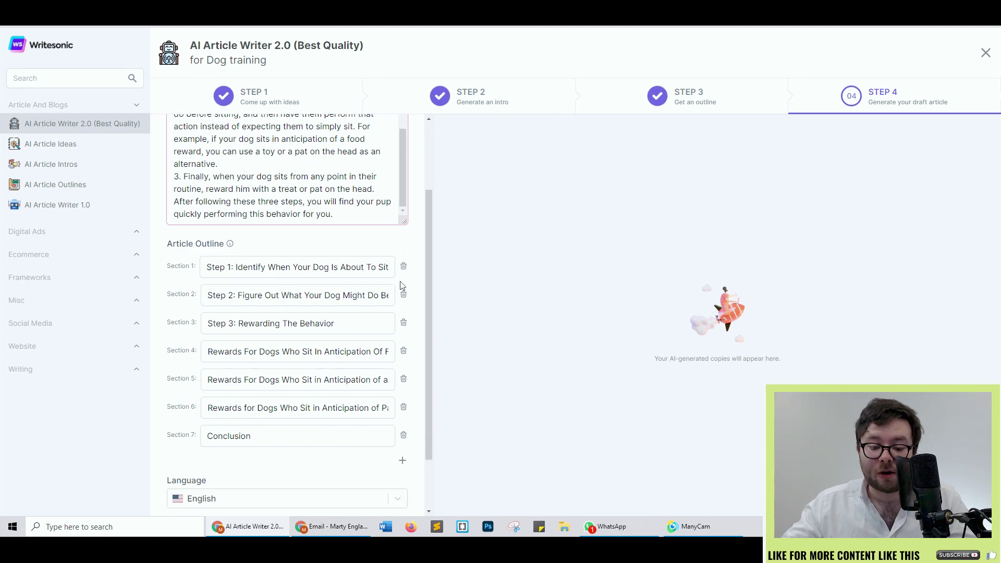
scroll(238, 213, "up", 5)
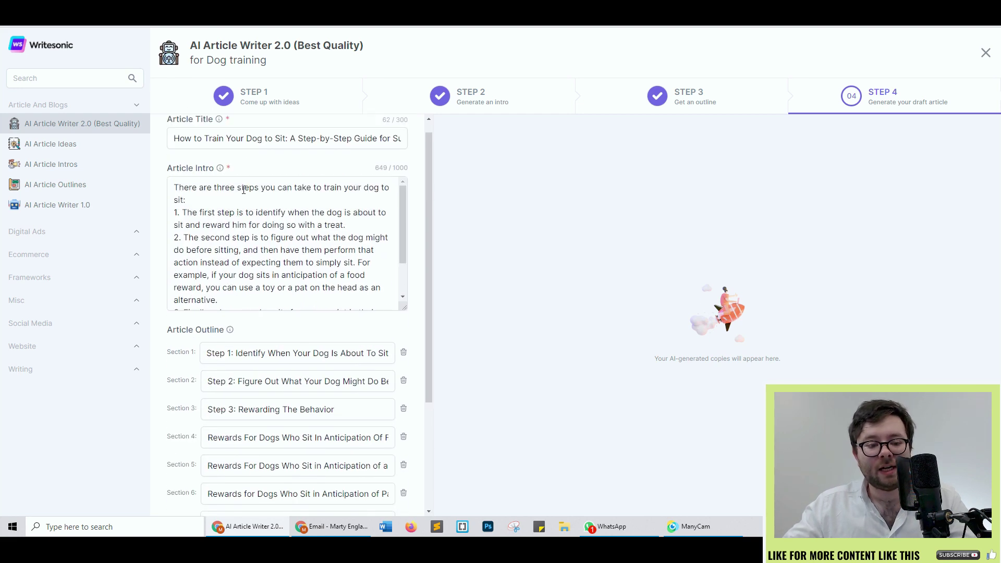
scroll(275, 323, "down", 3)
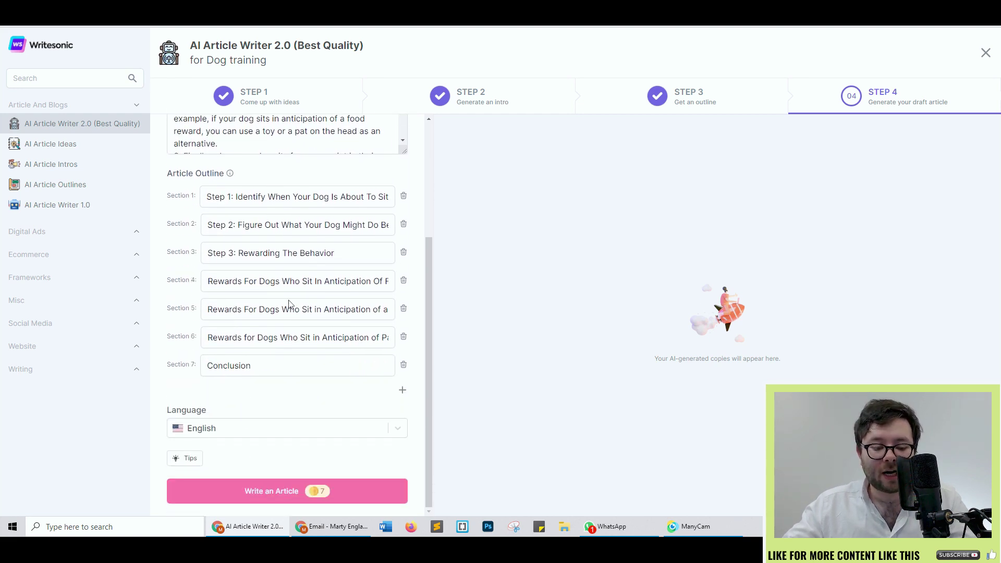
left_click(278, 494)
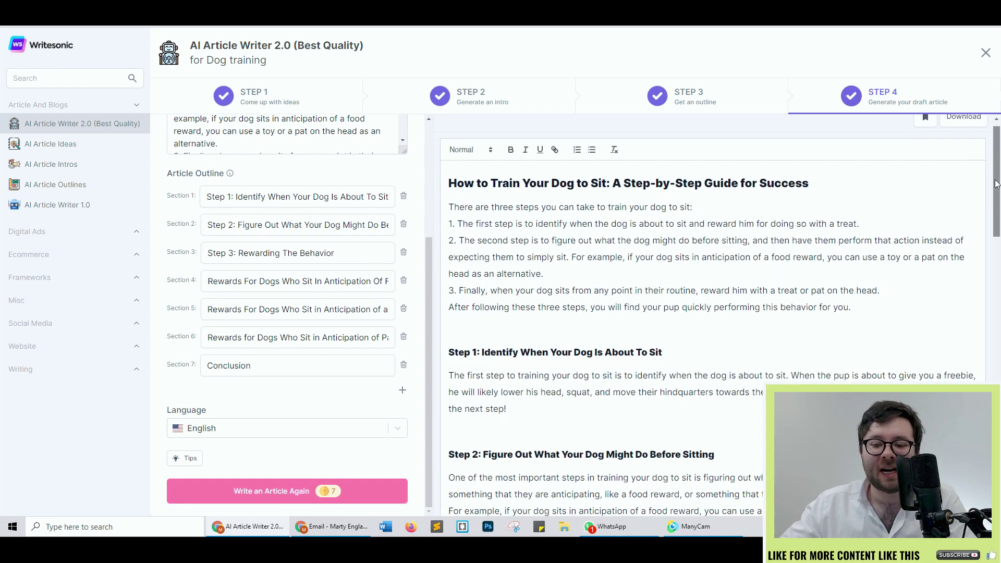
Inspect the Step 1–3 headings and opening paragraph of the generated draft.
left_click_drag(996, 184, 992, 261)
scroll(692, 215, "up", 2)
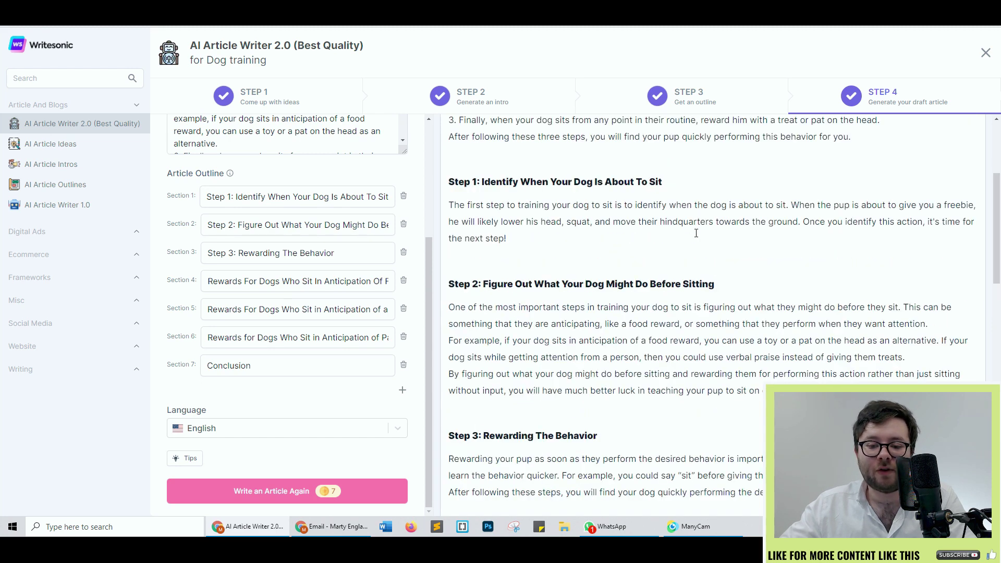
left_click(512, 284)
triple_click(511, 285)
scroll(568, 238, "down", 2)
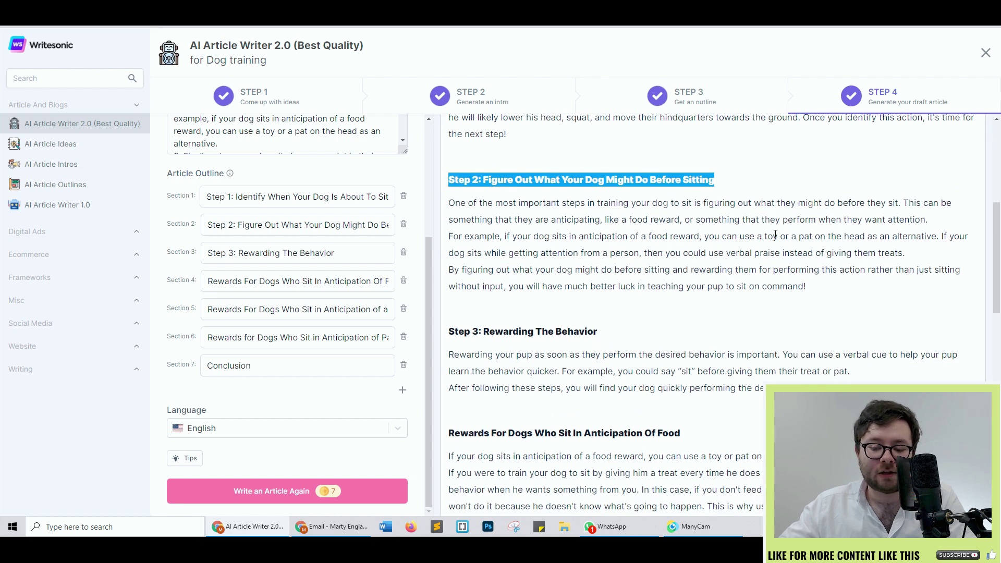
left_click_drag(998, 269, 996, 470)
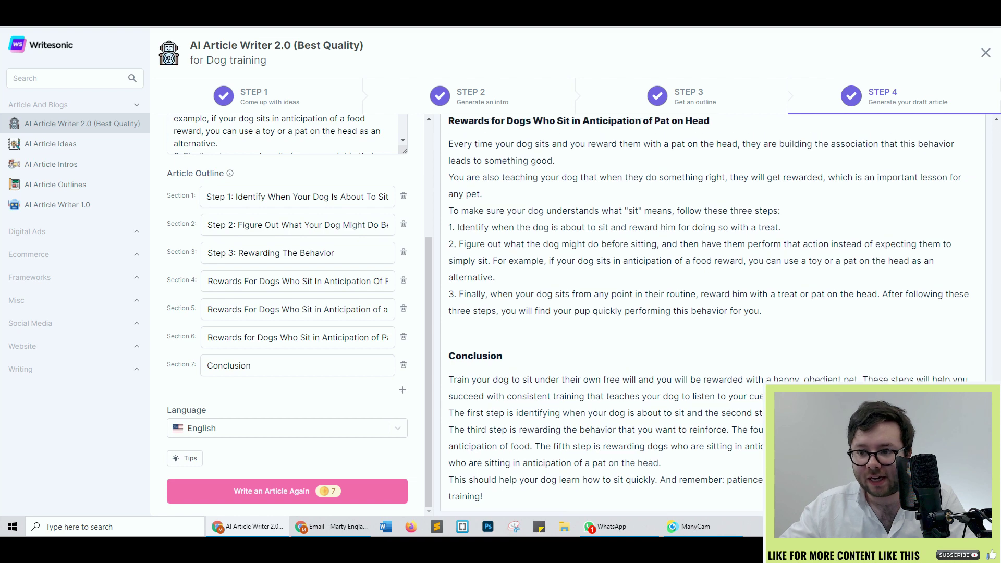
triple_click(559, 363)
scroll(553, 361, "down", 2)
triple_click(552, 363)
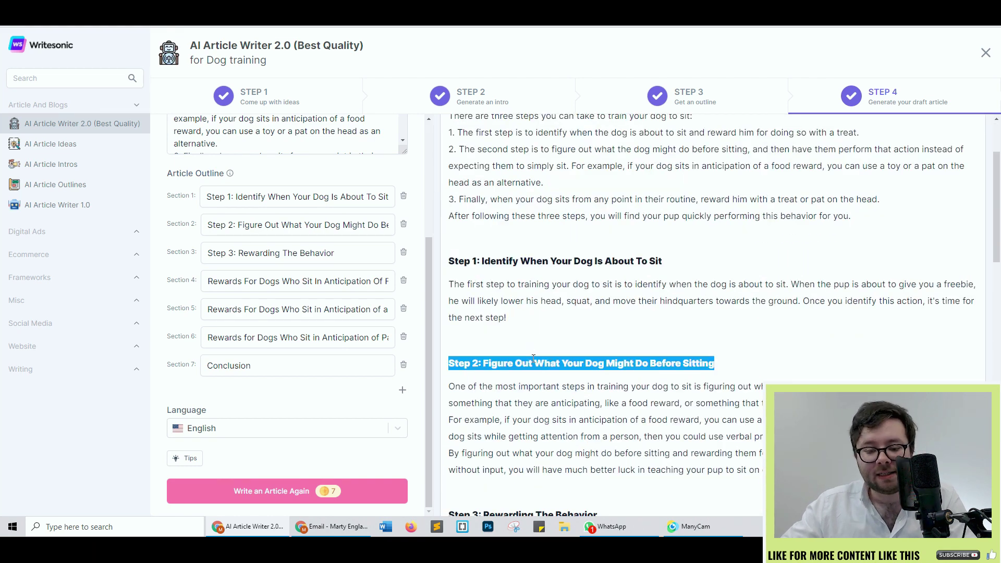
scroll(534, 358, "down", 3)
triple_click(514, 359)
scroll(521, 365, "up", 5)
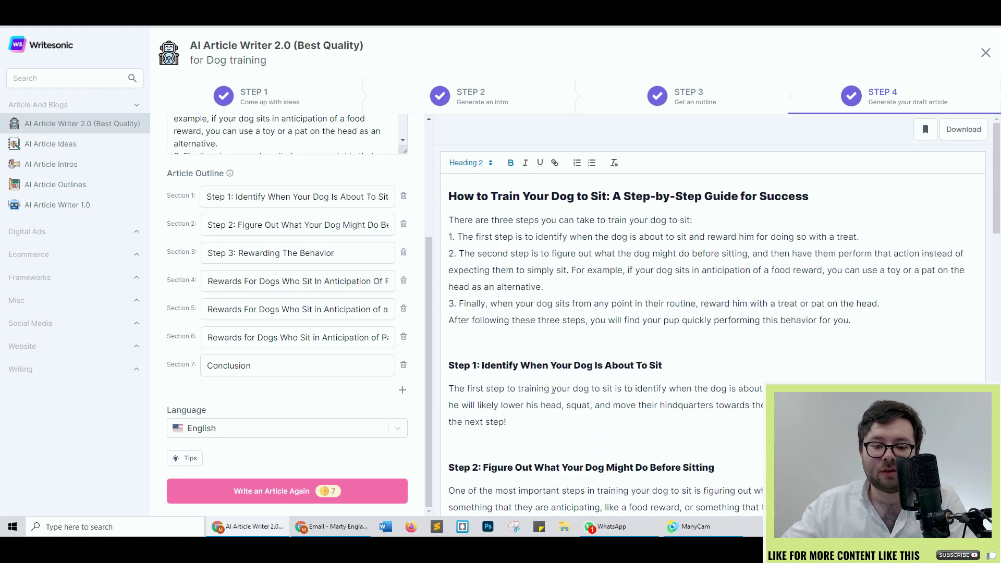
left_click(576, 286)
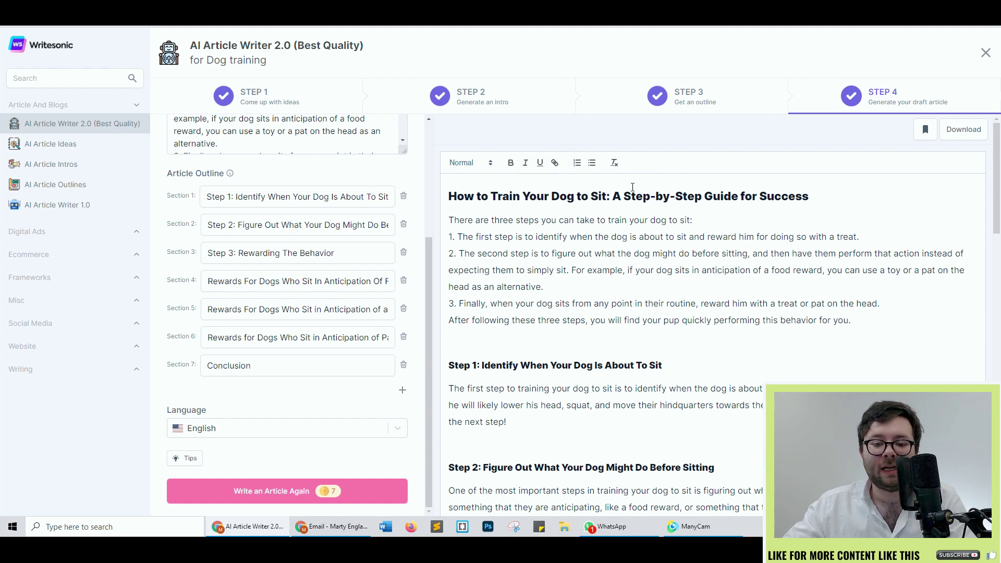
double_click(633, 223)
scroll(613, 275, "down", 3)
scroll(678, 371, "up", 3)
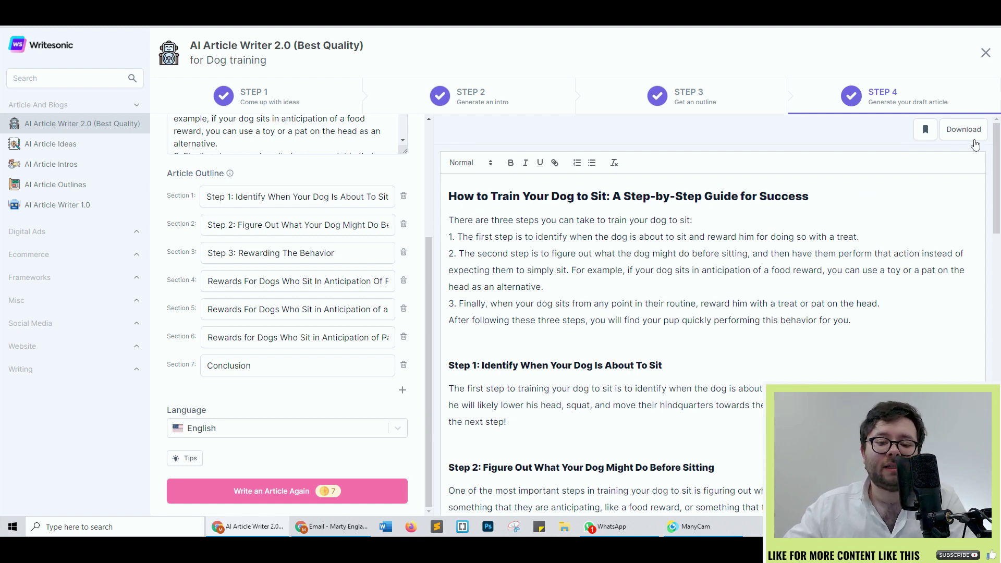
Paste the article into the empty Grammarly document, dismissing the writing goals prompt.
key("ctrl+Tab")
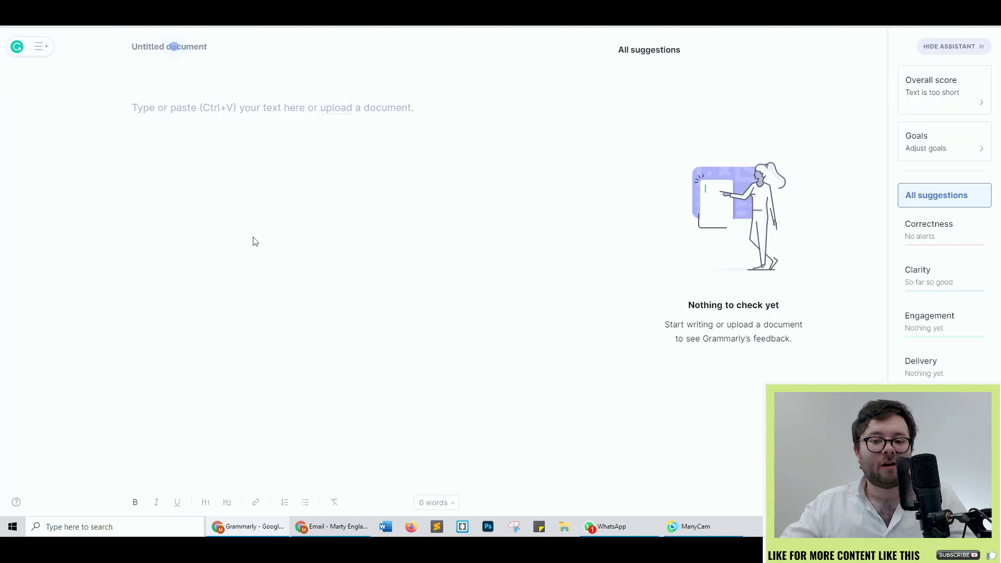
left_click(283, 204)
key("ctrl+v")
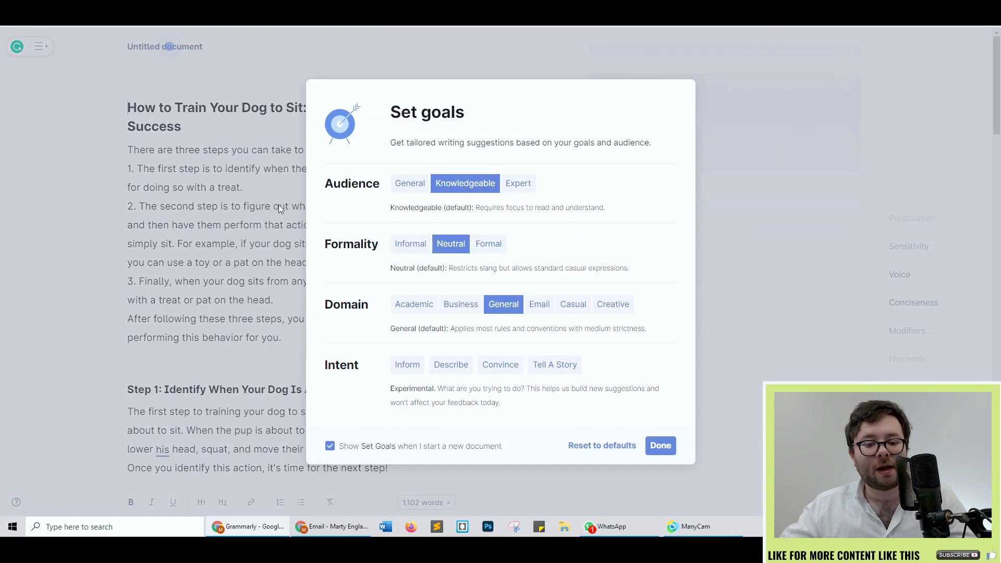
left_click(660, 445)
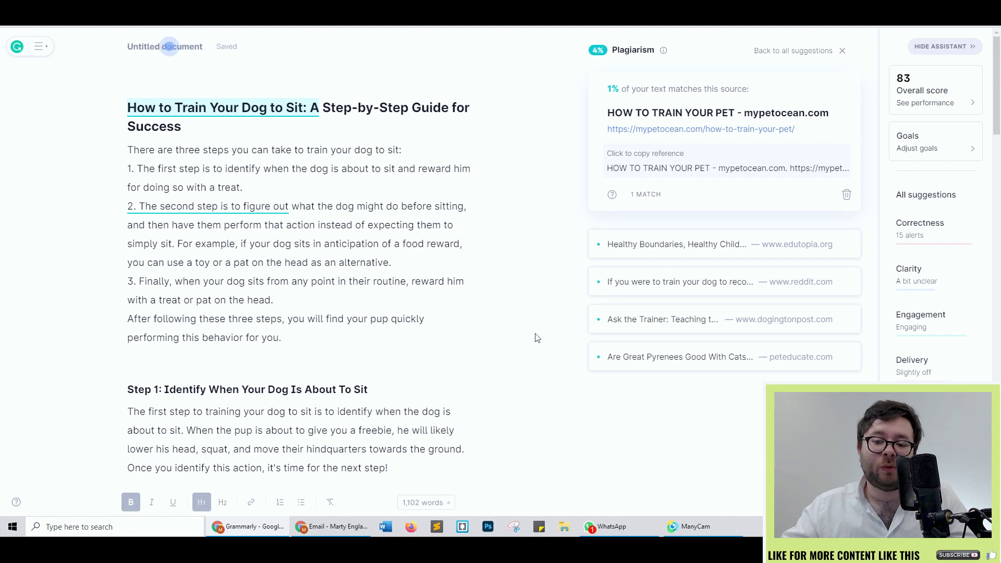
scroll(662, 287, "down", 3)
scroll(661, 300, "up", 3)
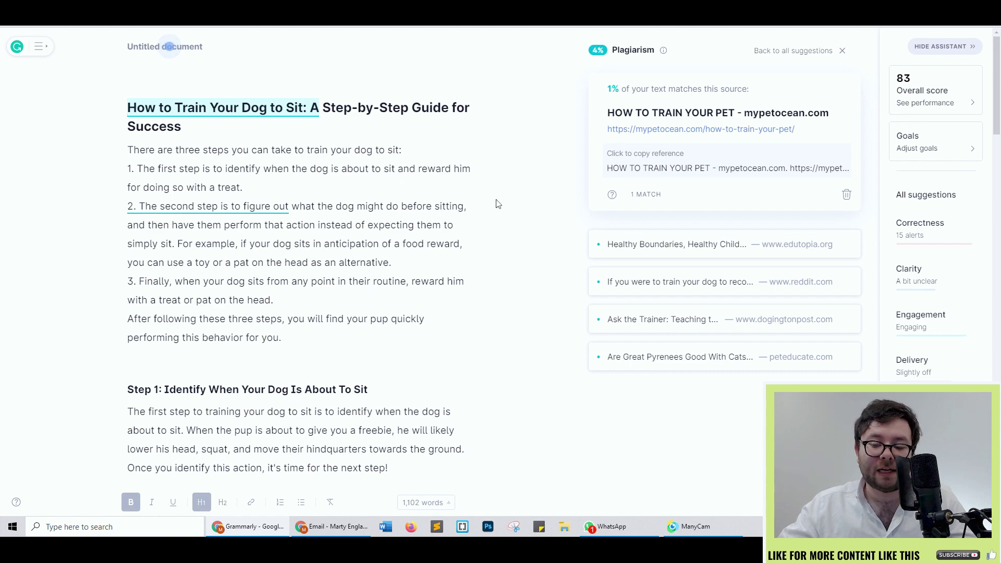
Review the performance statistics: overall score 83 and a 4% plagiarism match.
scroll(405, 168, "down", 10)
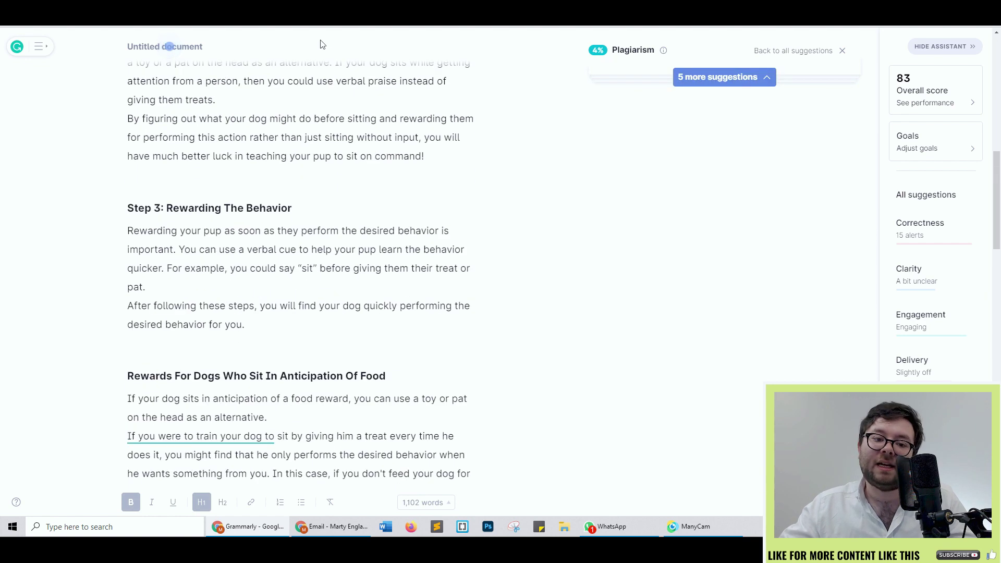
key("ctrl+Home")
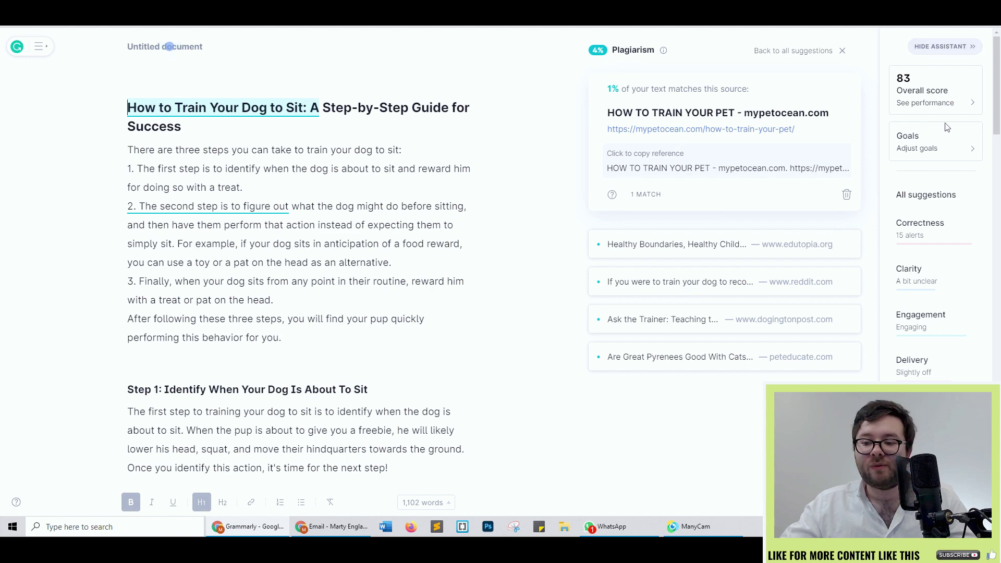
left_click(934, 99)
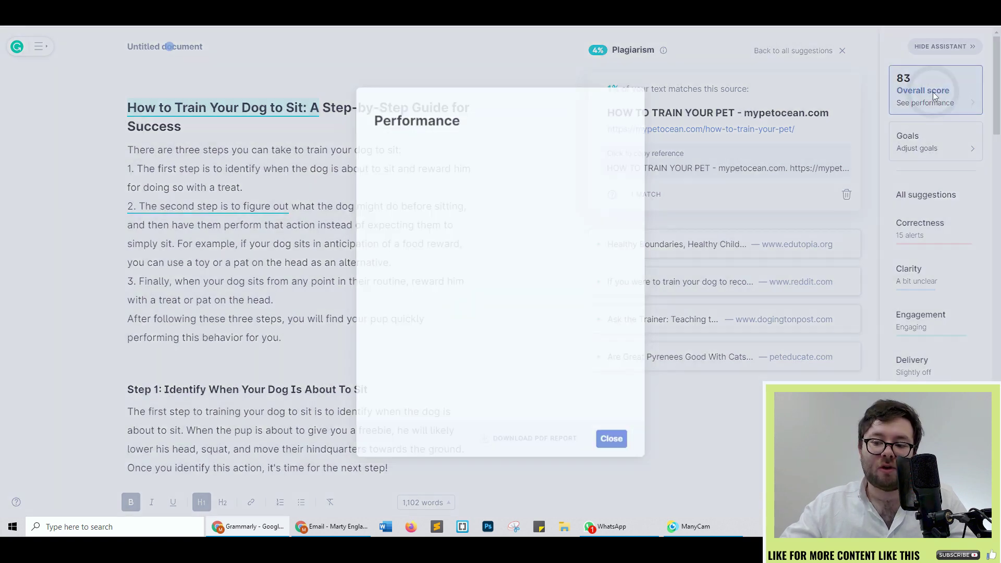
scroll(483, 269, "down", 2)
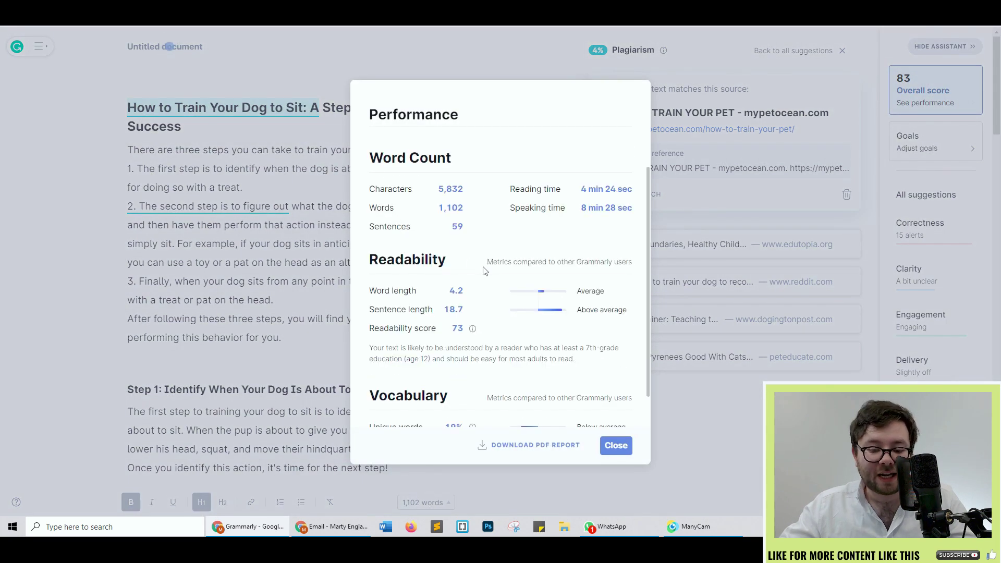
left_click(623, 447)
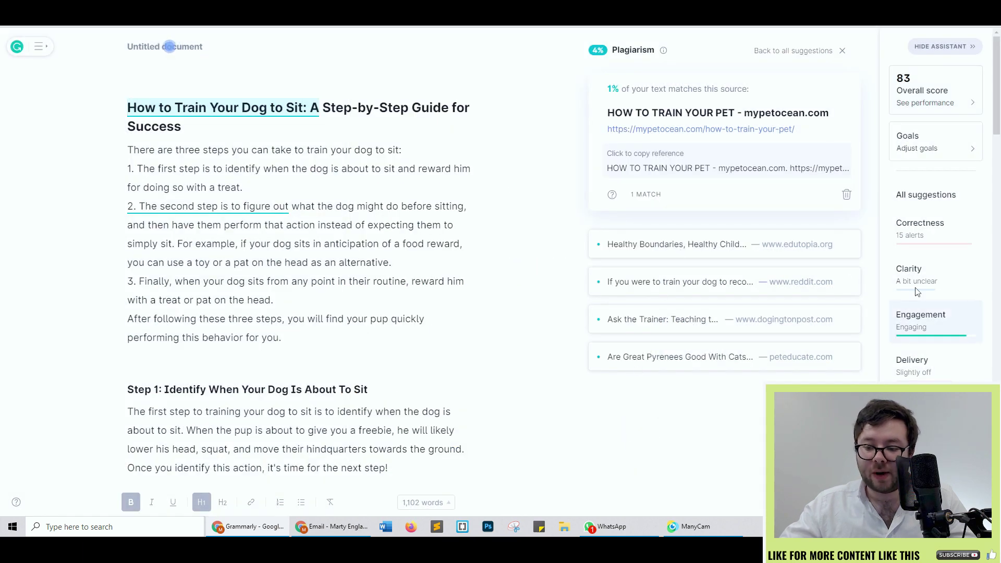
Look through the full list of Grammarly's writing suggestions.
left_click(926, 195)
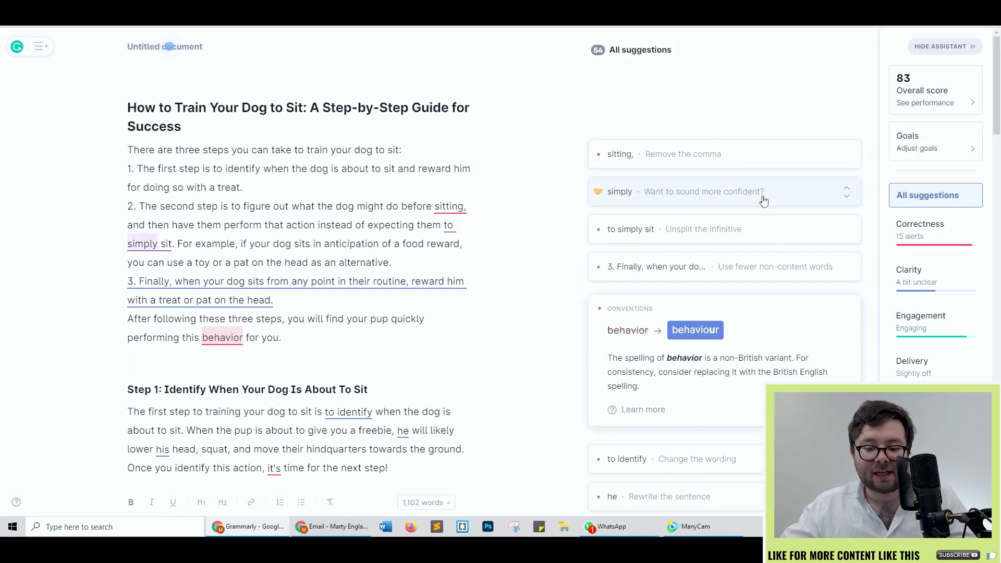
scroll(767, 204, "down", 5)
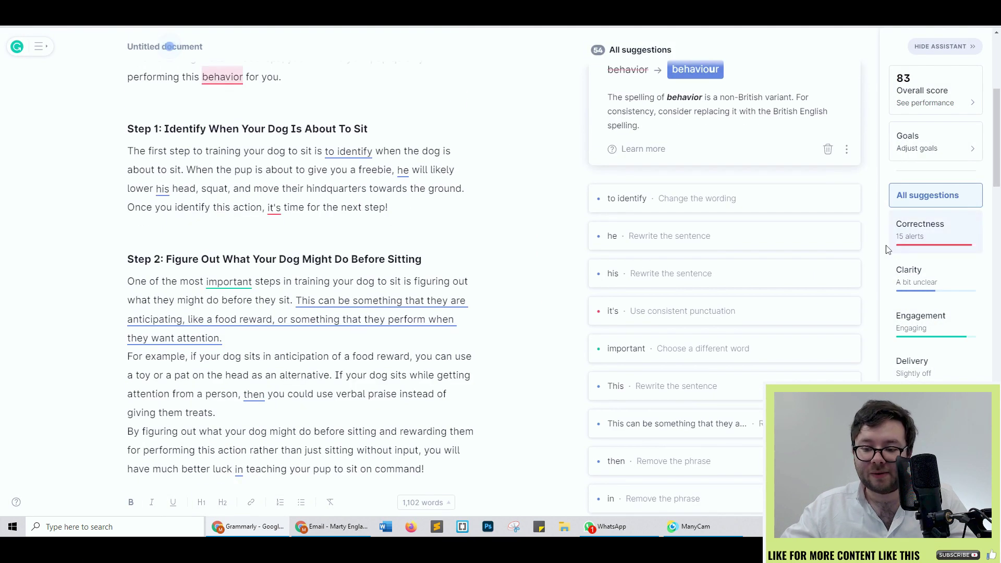
scroll(782, 282, "down", 10)
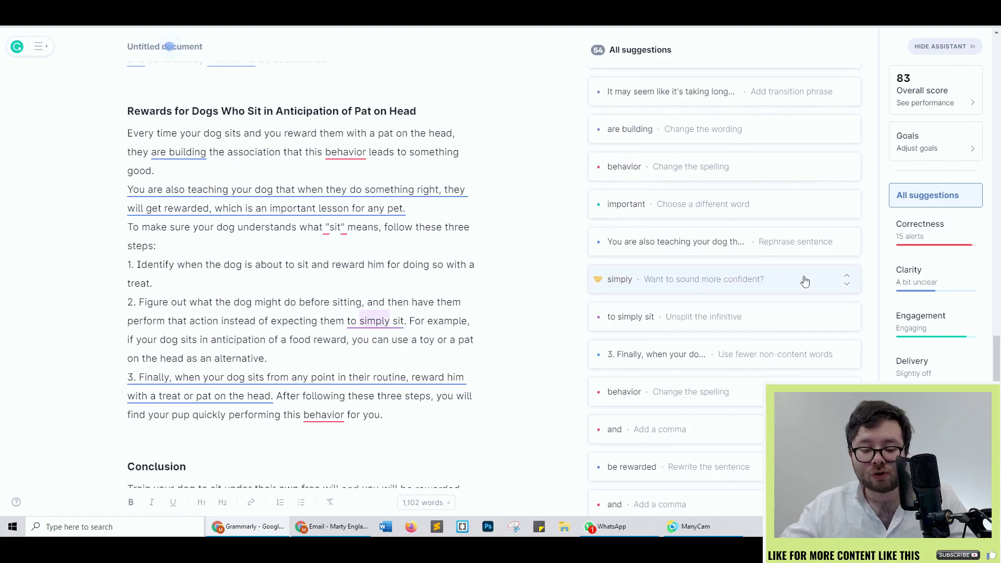
scroll(780, 287, "up", 15)
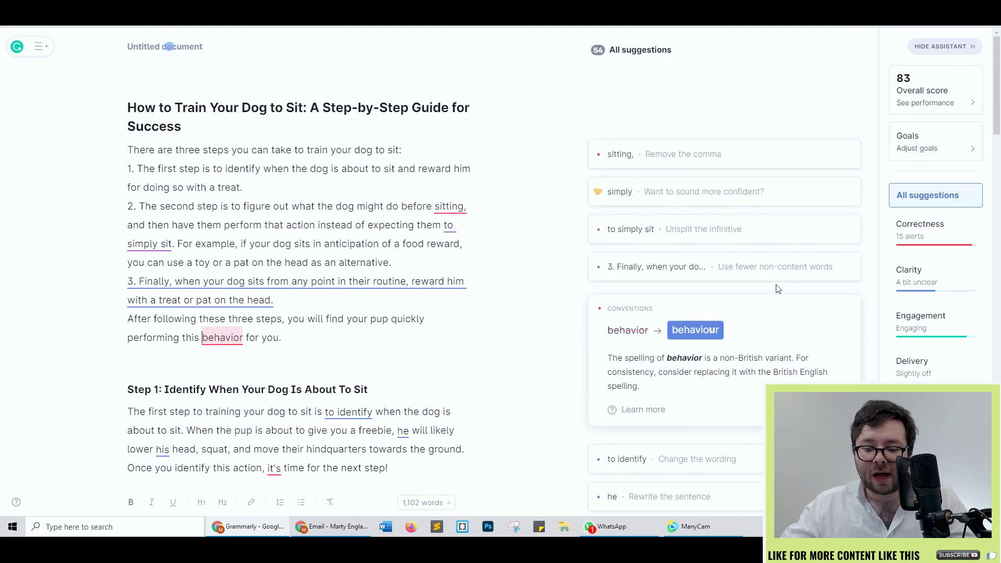
scroll(778, 288, "down", 15)
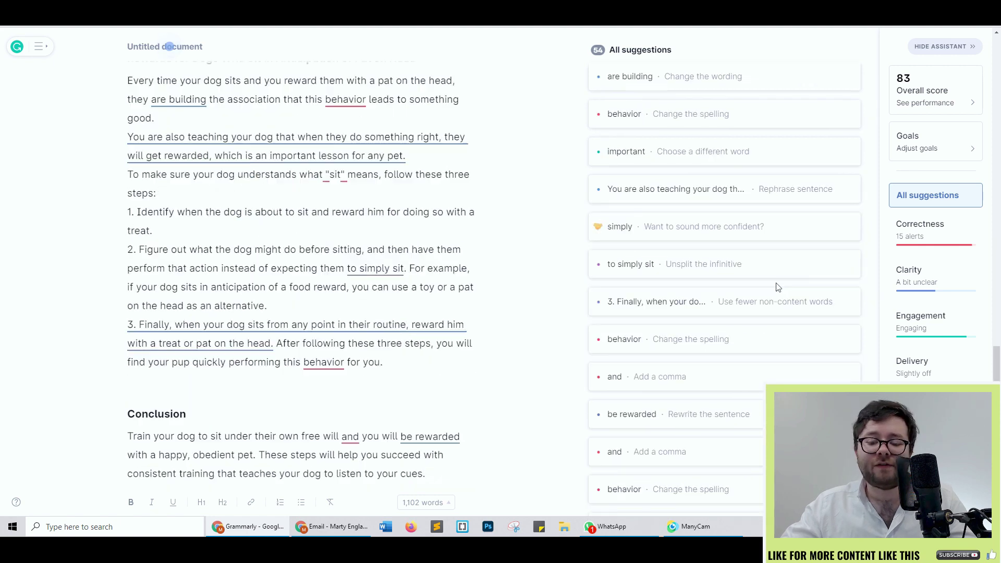
scroll(777, 287, "down", 6)
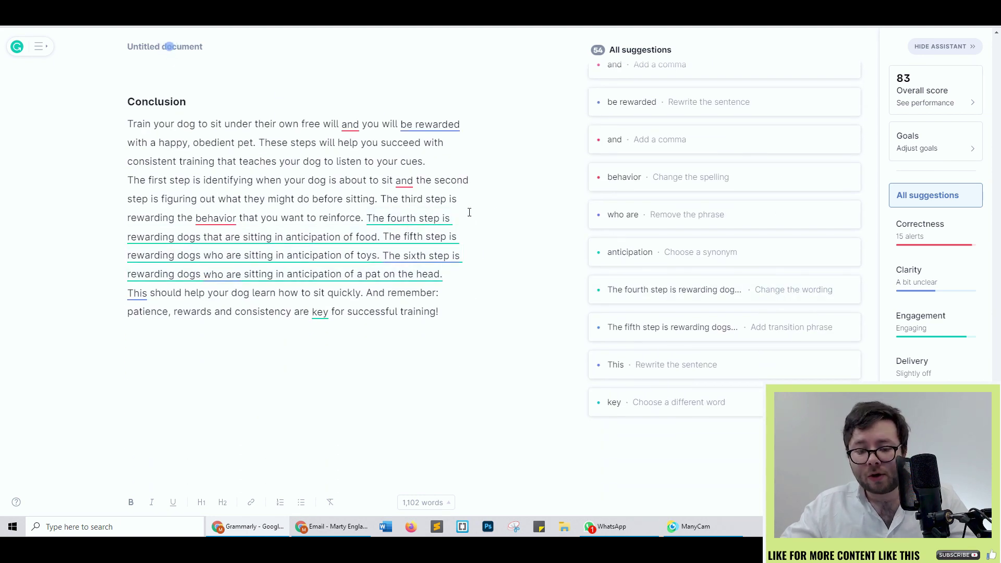
scroll(736, 257, "up", 10)
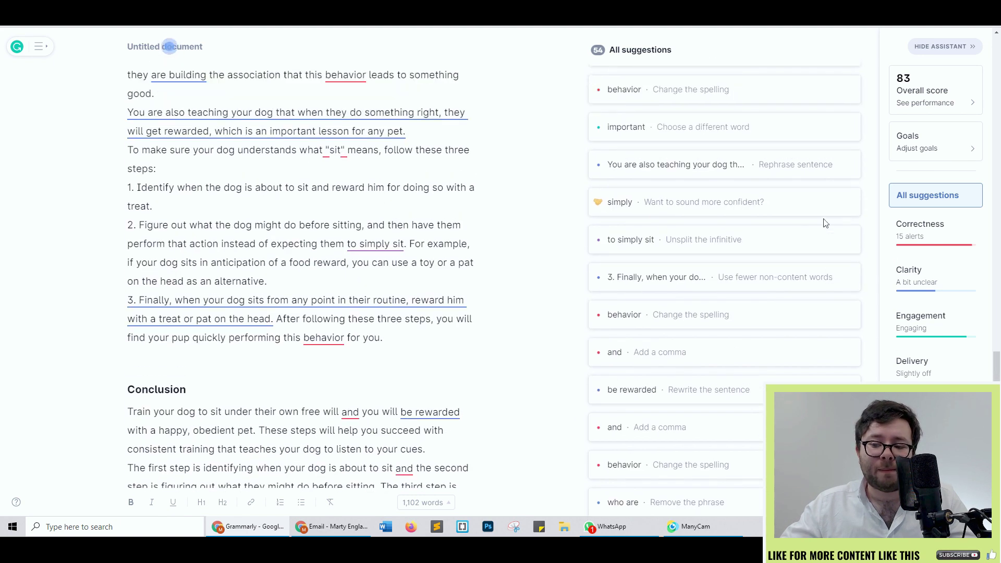
scroll(820, 222, "up", 3)
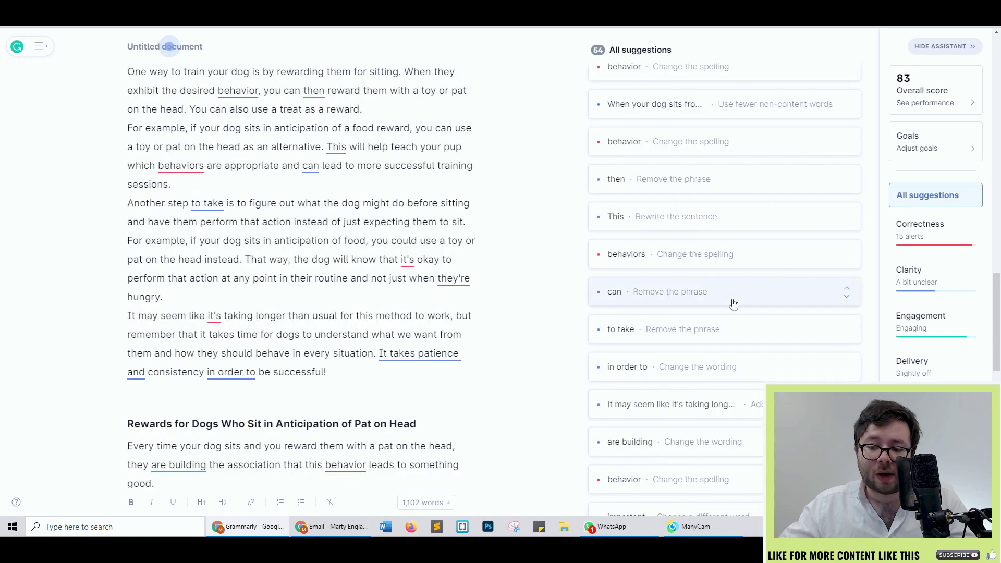
scroll(751, 282, "up", 10)
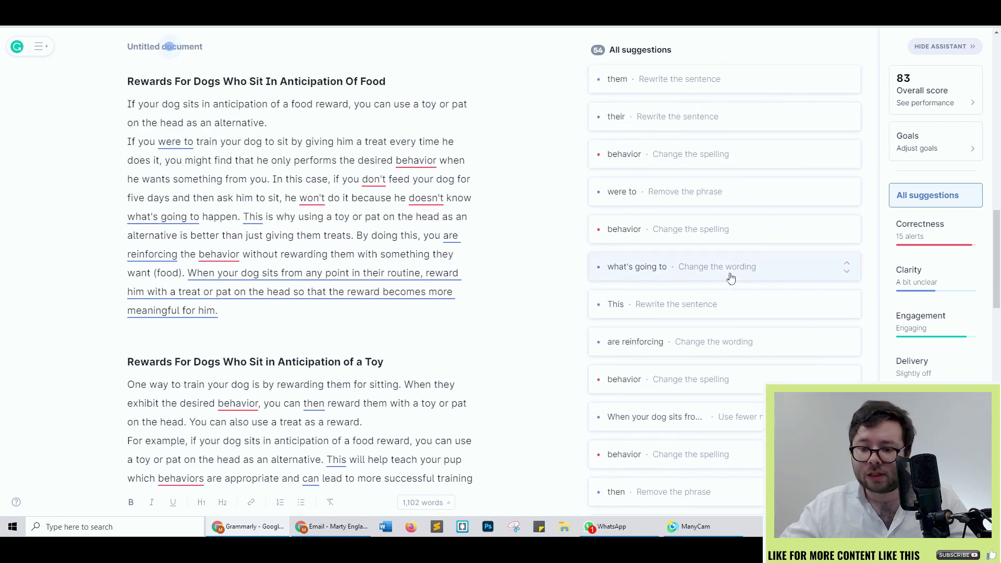
scroll(731, 278, "up", 10)
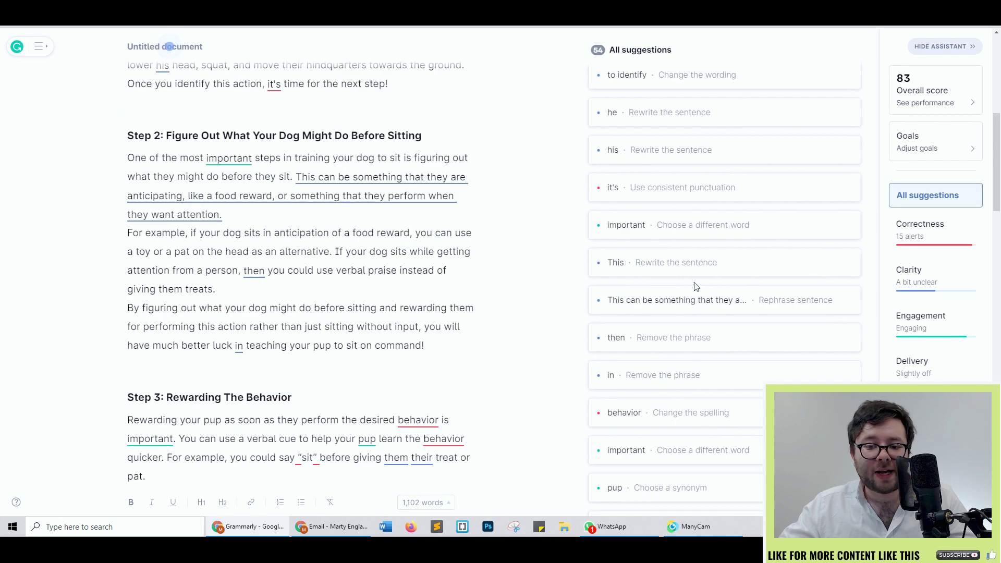
Inspect the 'behaviour' spelling suggestion, then return to the Writesonic article.
left_click(626, 269)
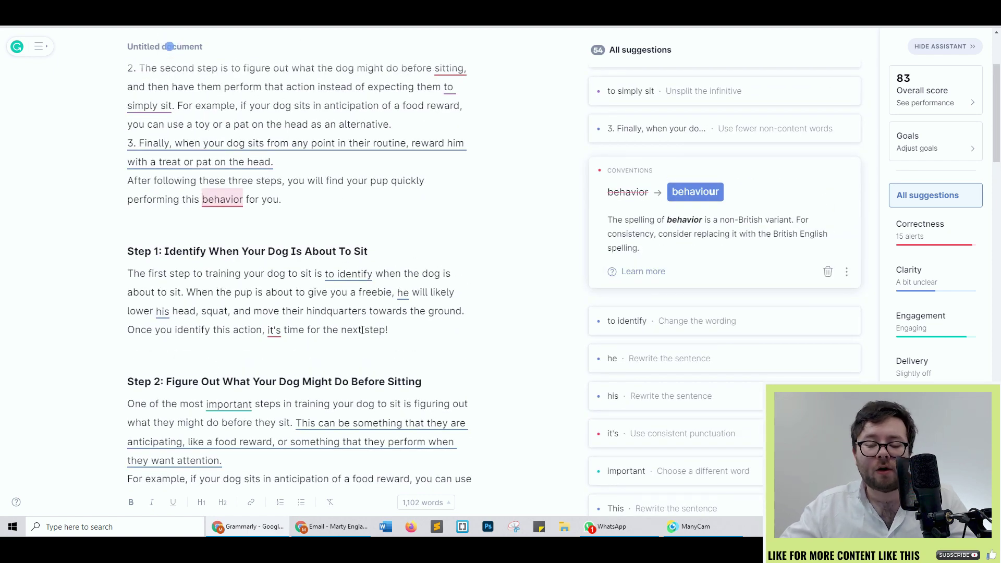
scroll(404, 345, "up", 3)
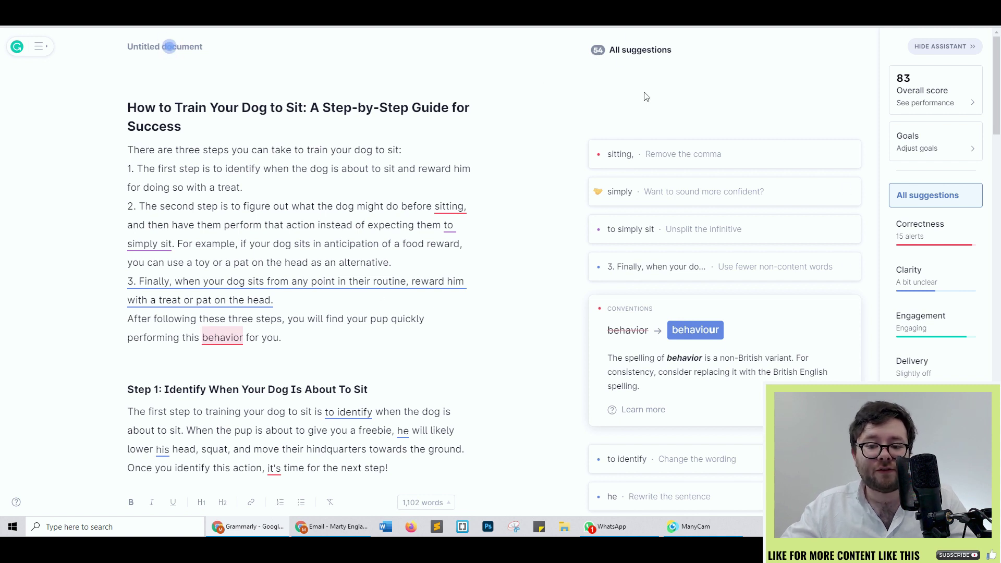
scroll(663, 198, "down", 4)
scroll(586, 240, "up", 4)
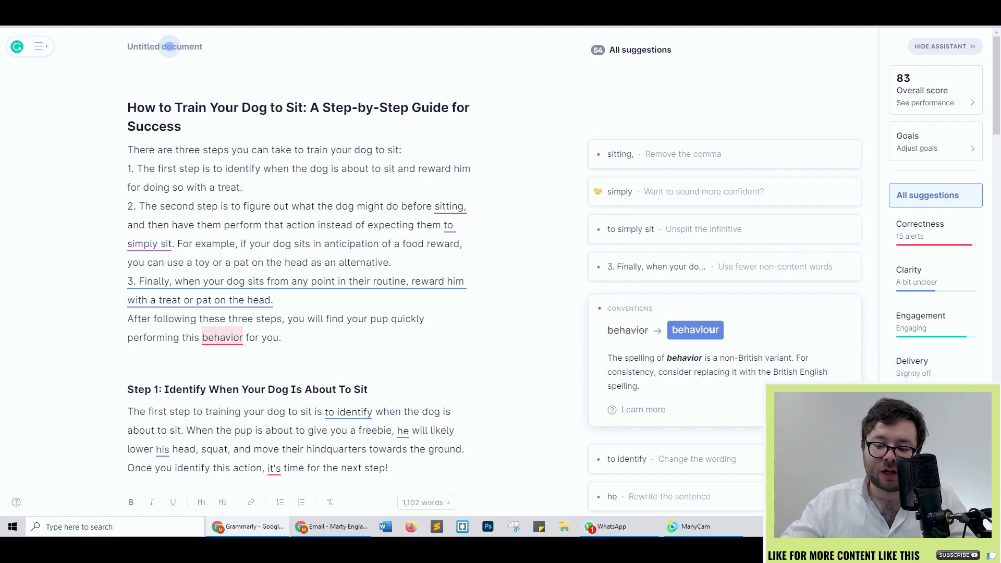
key("ctrl+Tab")
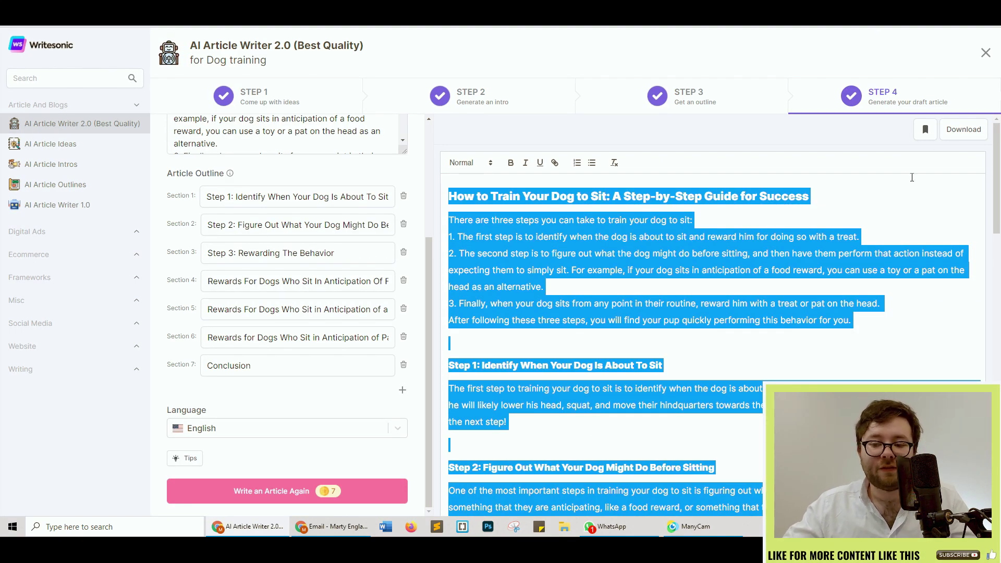
Save the article and open the downloaded .docx in Word.
left_click(860, 128)
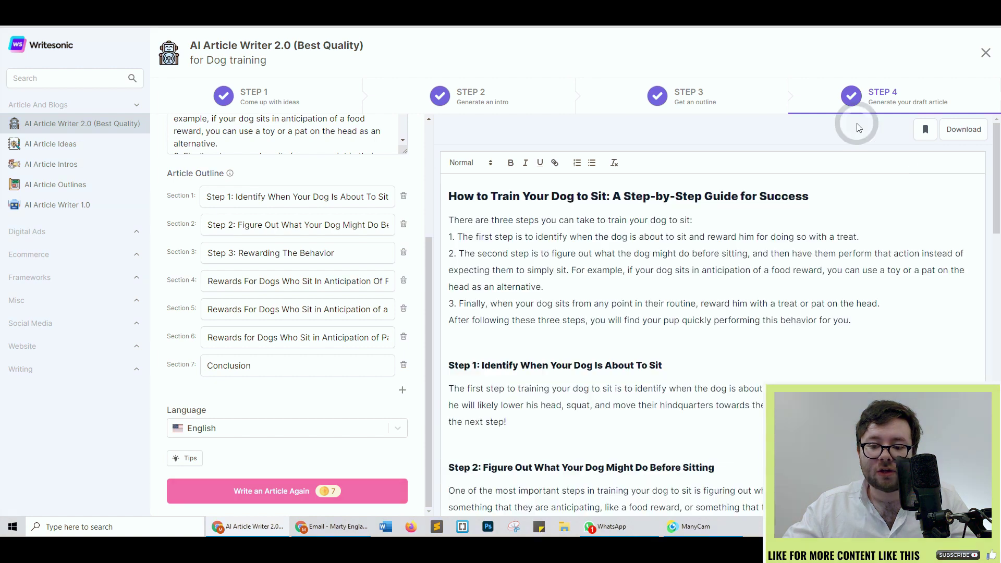
left_click(926, 130)
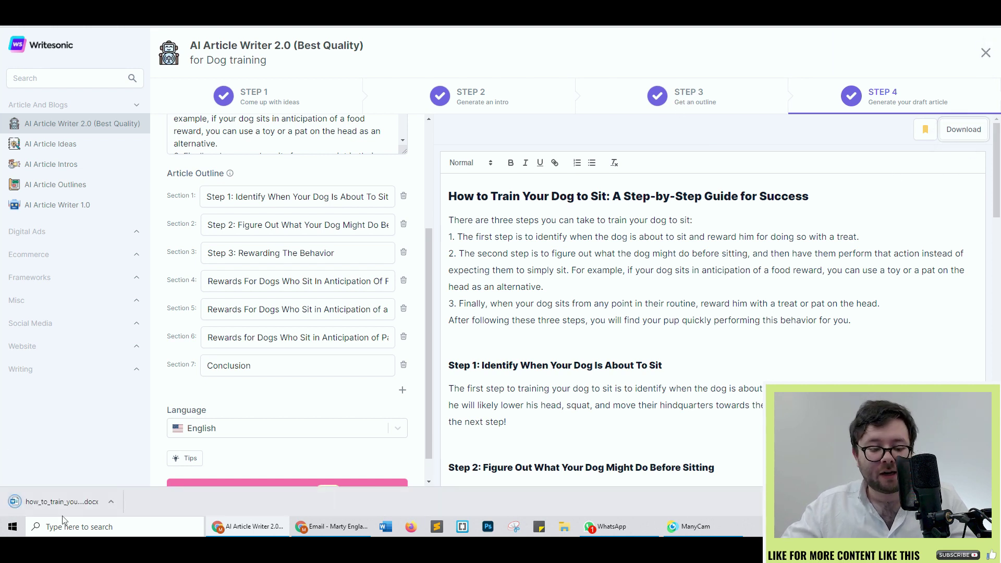
left_click(61, 503)
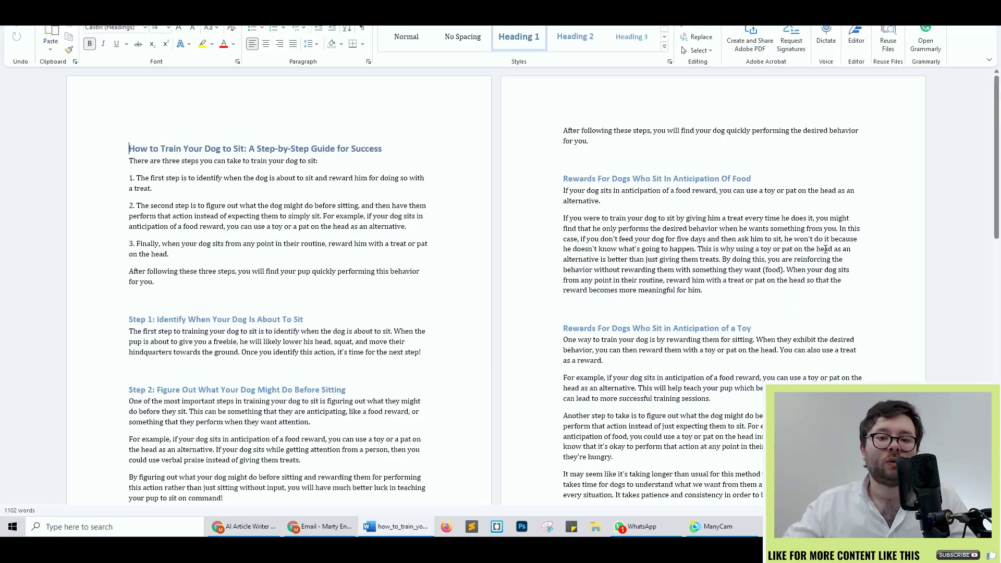
scroll(825, 249, "down", 15)
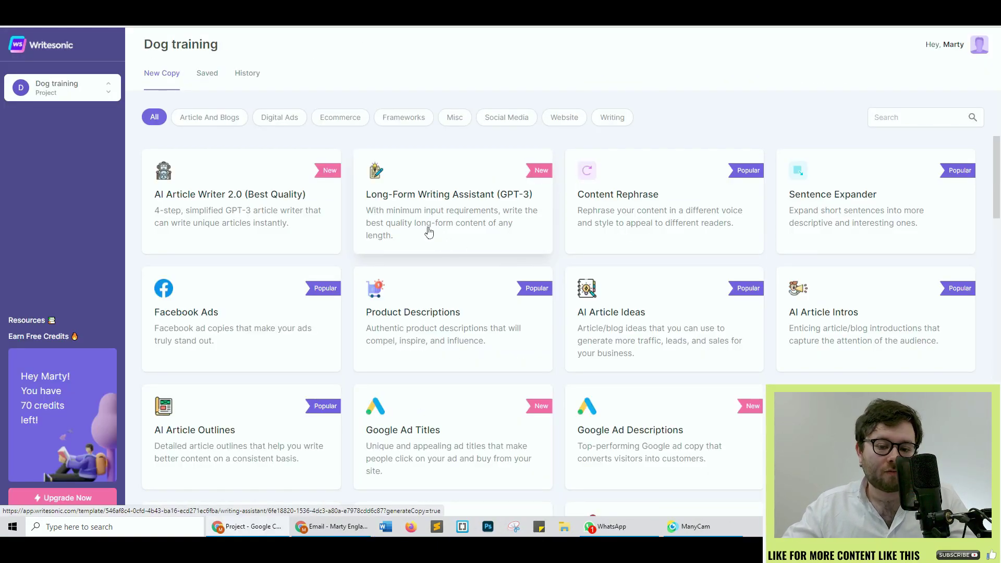
Start a Long-Form Writing Assistant document at creativity 0.6 and view its quality tips.
left_click(412, 224)
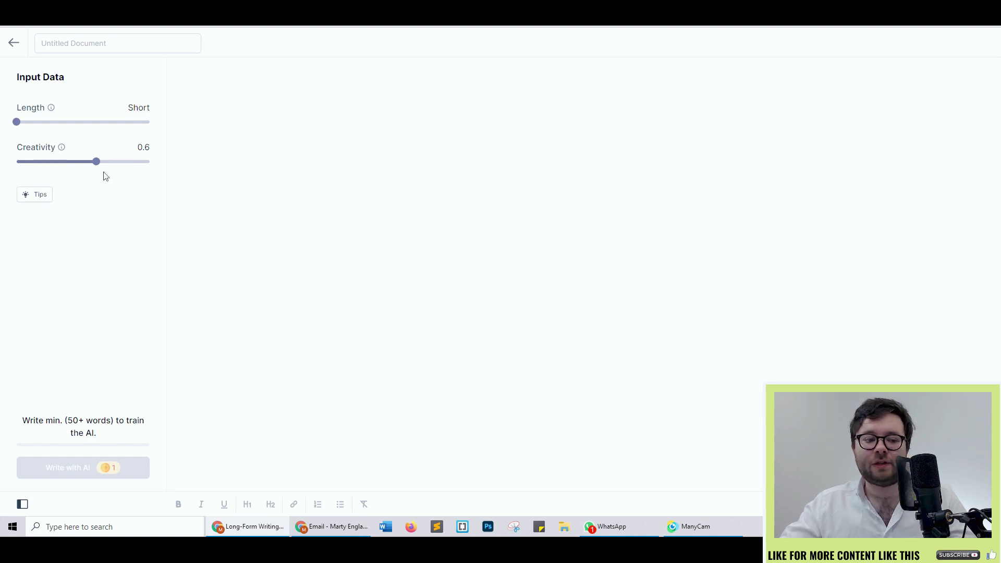
mouse_move(52, 111)
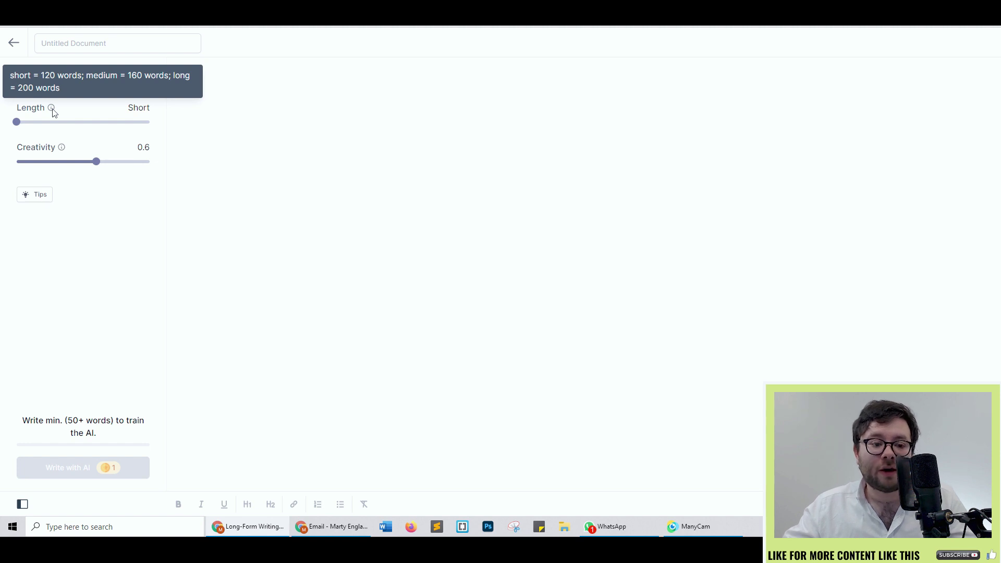
left_click_drag(96, 164, 148, 166)
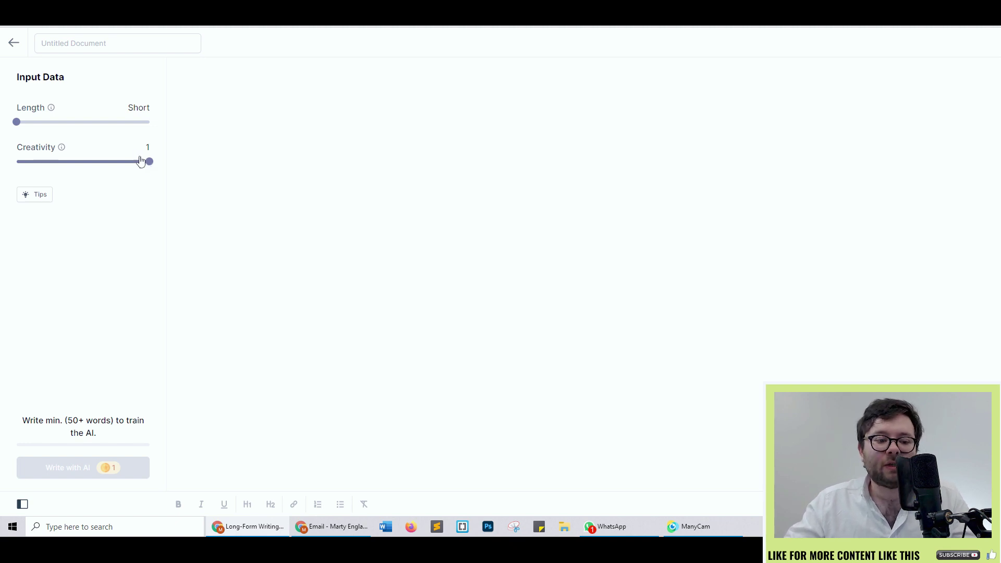
left_click(97, 161)
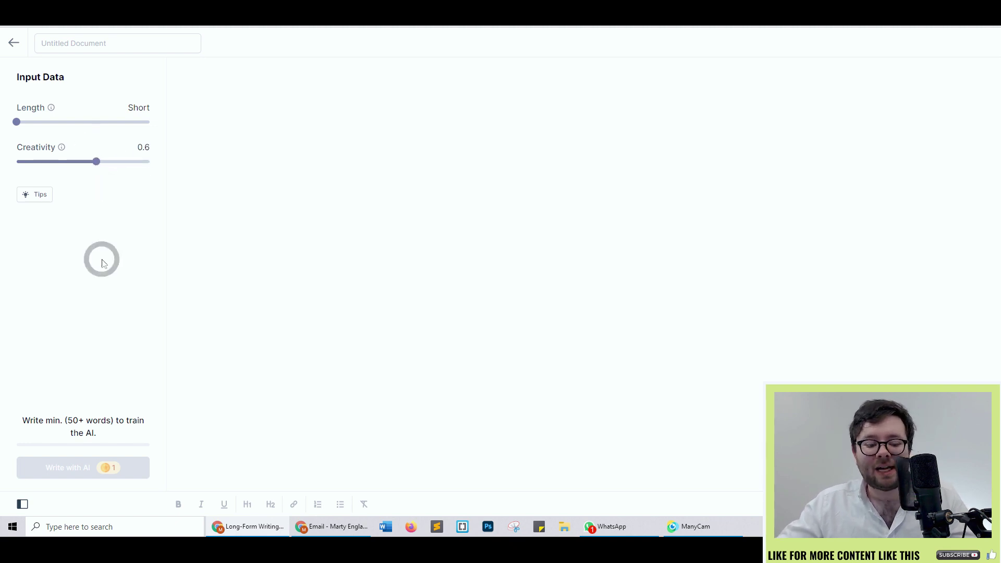
left_click(32, 196)
left_click(500, 410)
Switch to the YouTube tab showing the Writesonic long-form writing assistant tutorial.
key("ctrl+Tab")
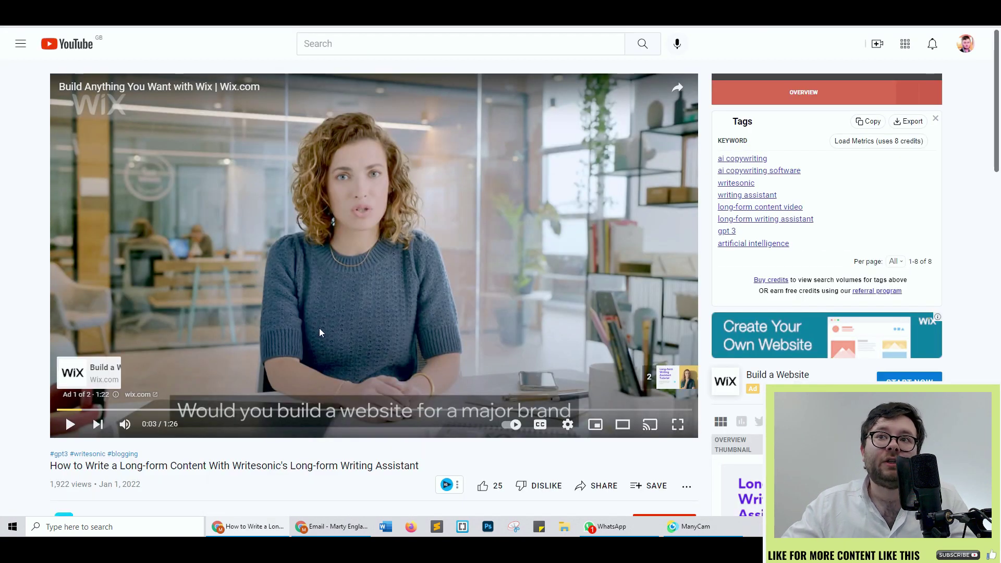
scroll(322, 332, "down", 5)
scroll(226, 239, "up", 5)
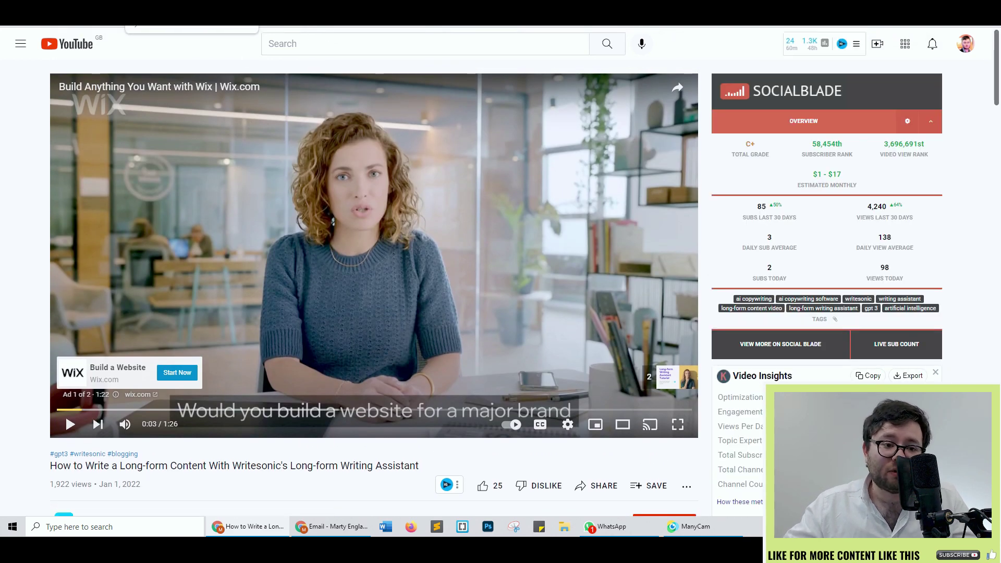
Type the title 'How to train a dog to sit' in the empty long-form document.
key("ctrl+Tab")
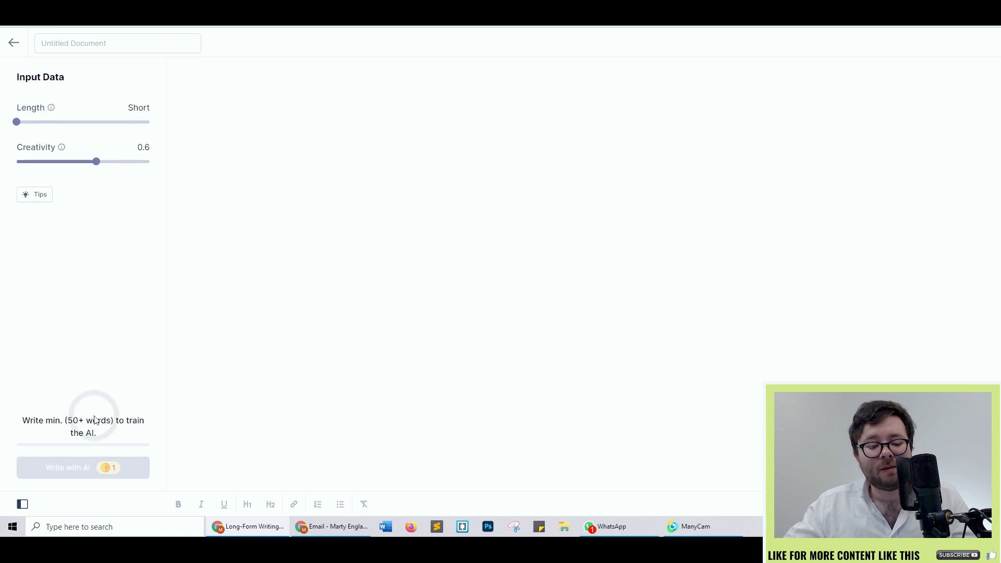
left_click(277, 189)
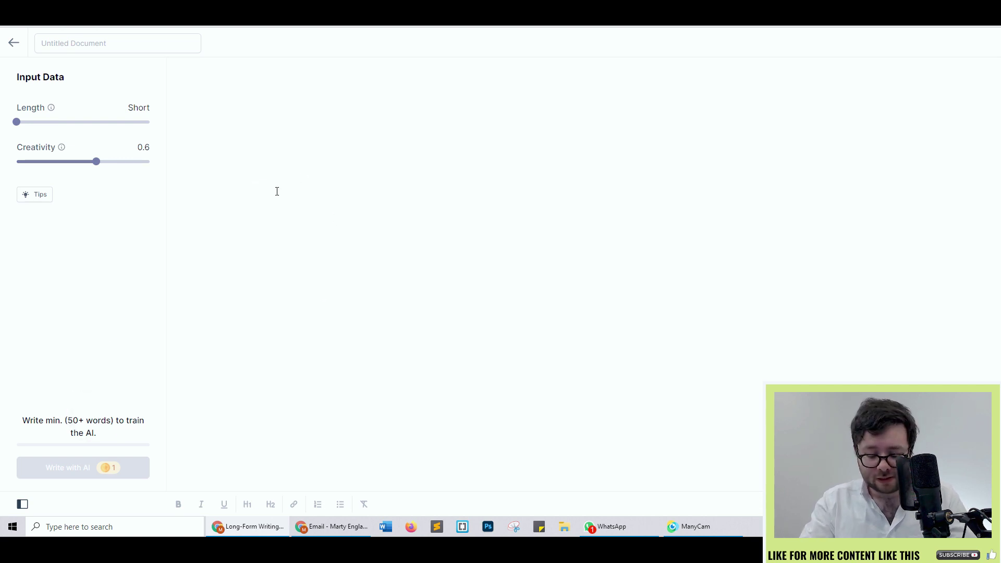
type("w to trai")
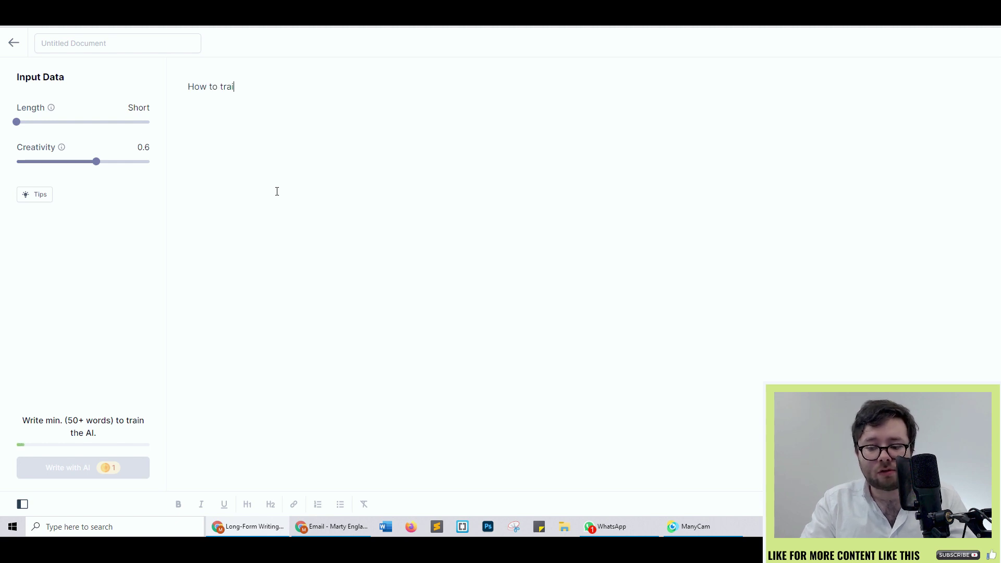
type("n a dog to sit")
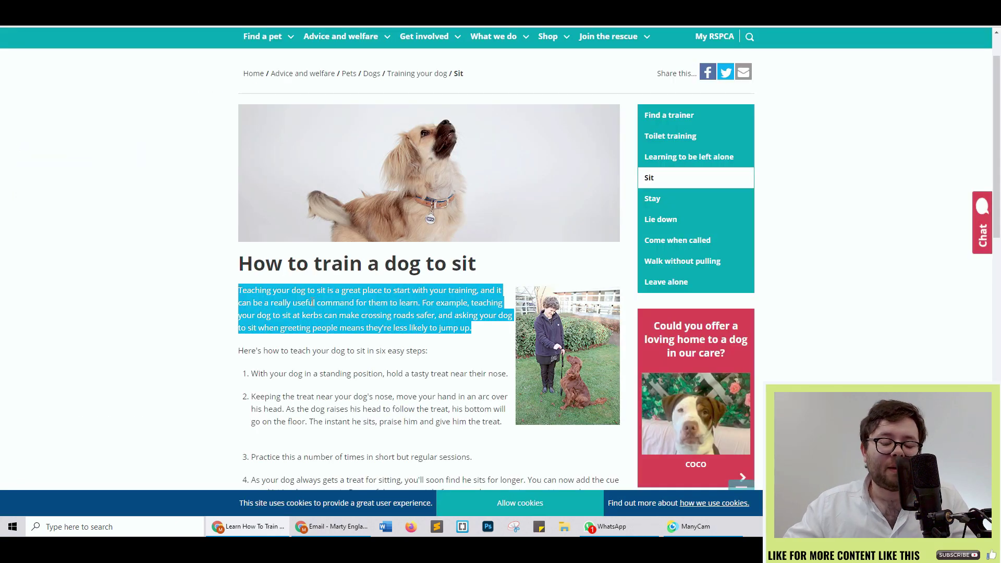
Copy the RSPCA intro paragraph and paste it below the title.
right_click(315, 308)
left_click(334, 321)
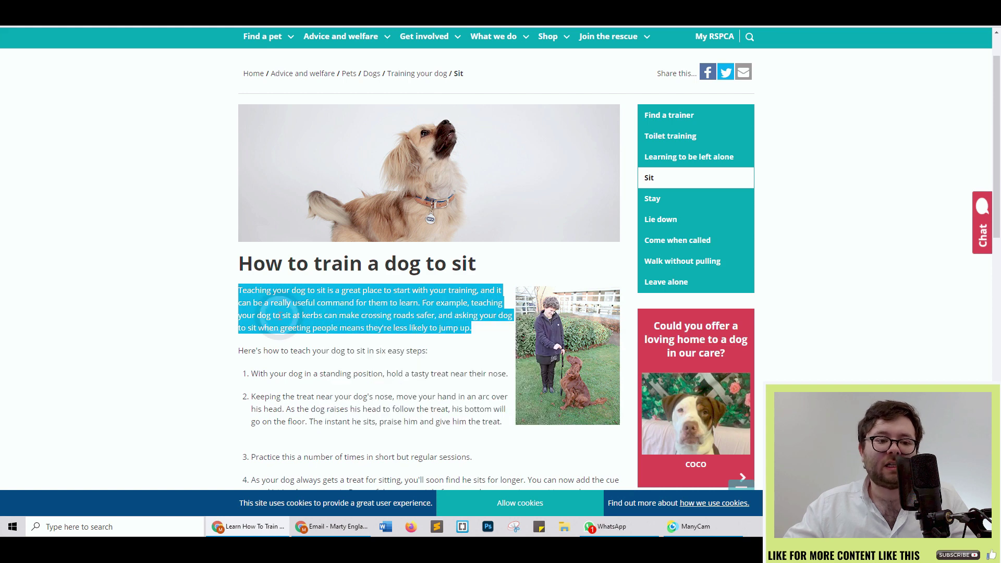
left_click(286, 156)
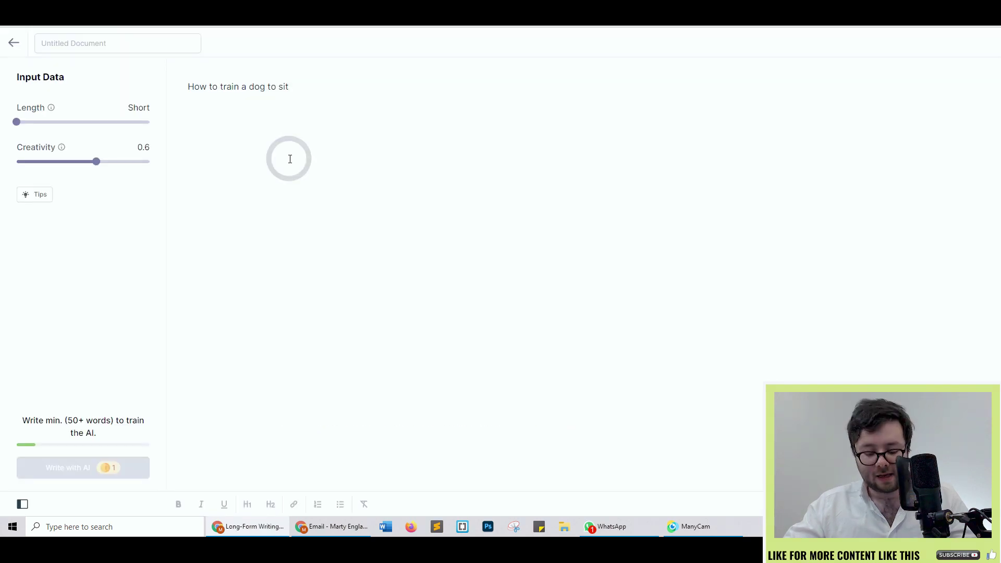
right_click(288, 158)
left_click(333, 239)
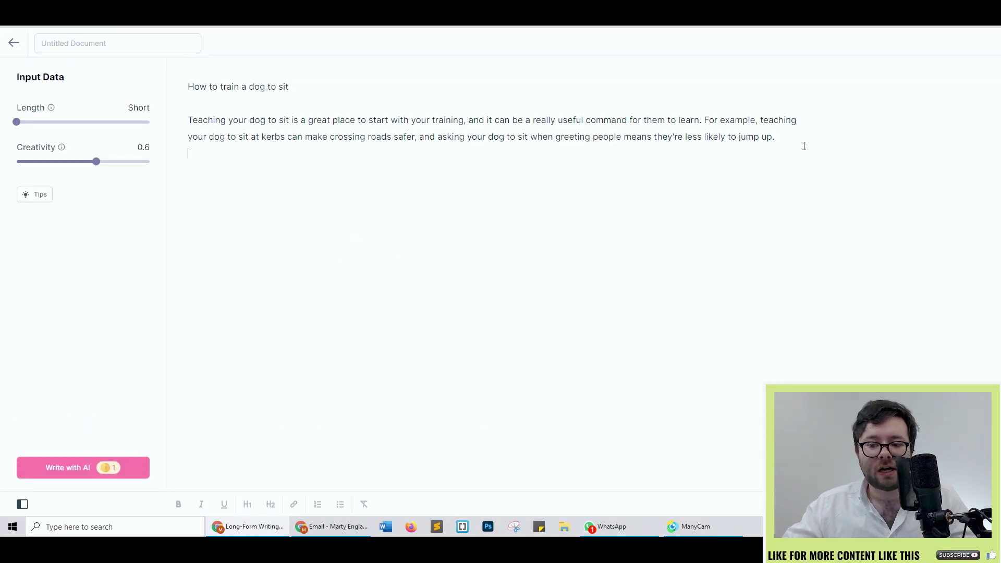
left_click(689, 223)
Let the AI write Step 1 on getting attention and begin Step 2, then select Step 2's heading.
left_click(48, 472)
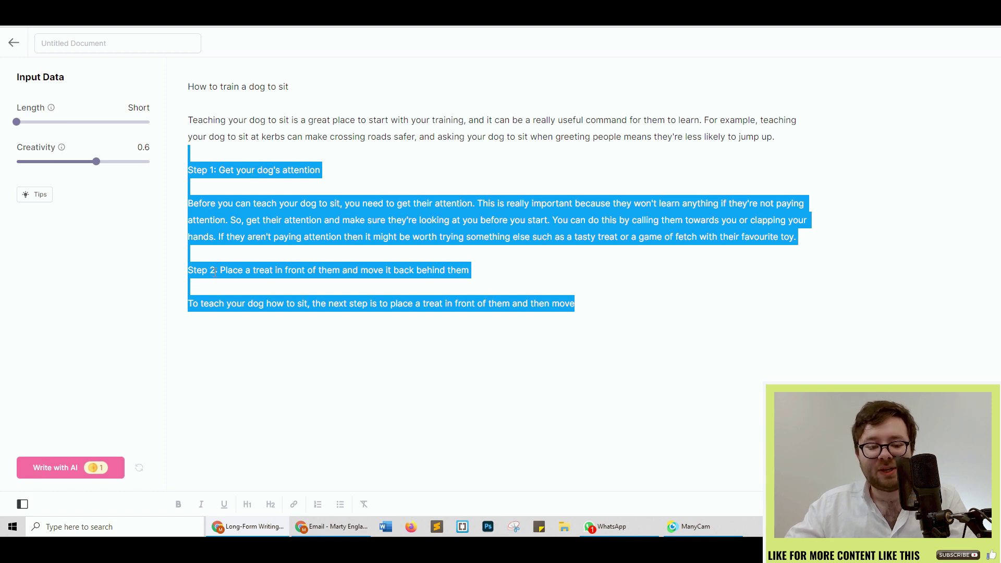
left_click_drag(233, 270, 524, 265)
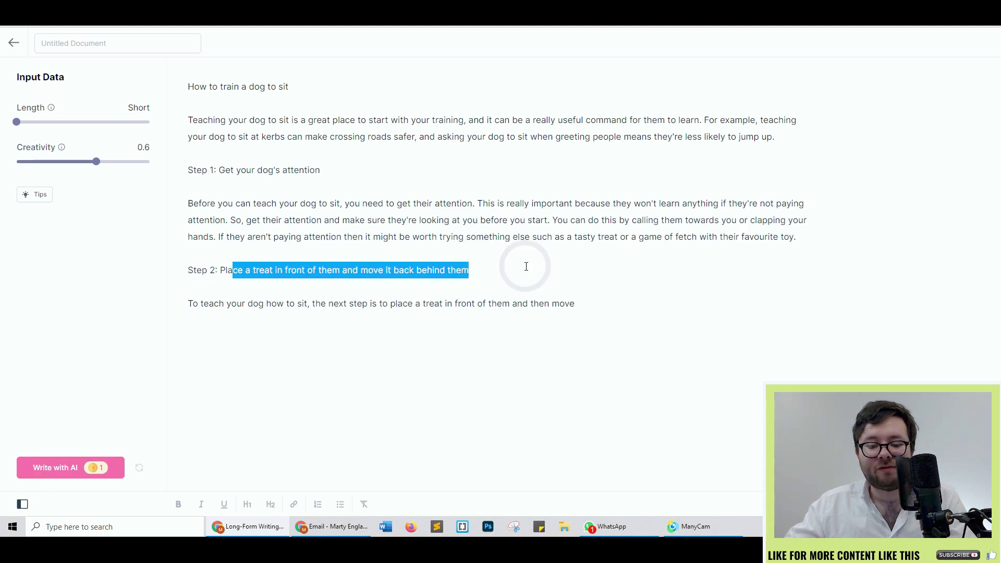
left_click(656, 304)
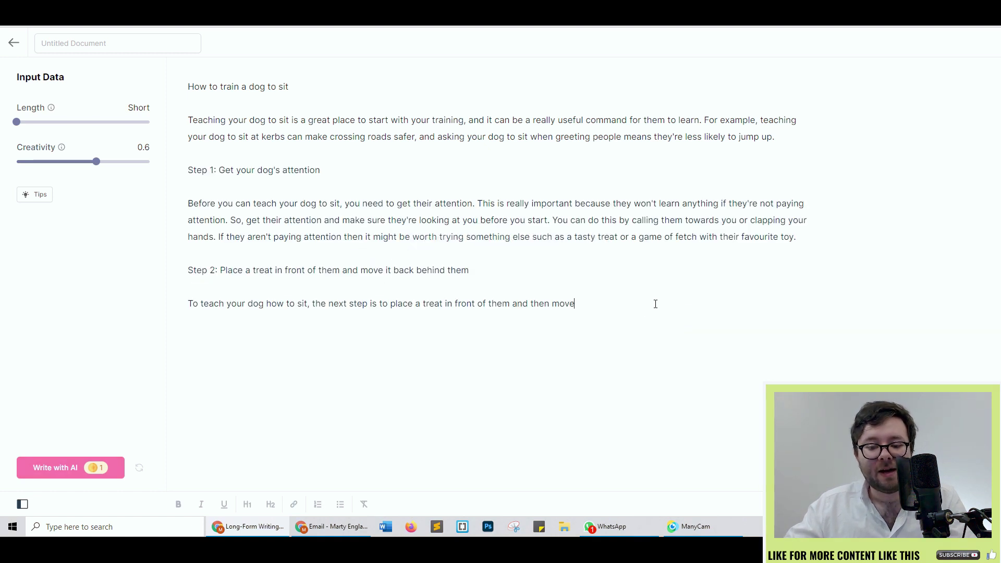
left_click(284, 271)
triple_click(284, 270)
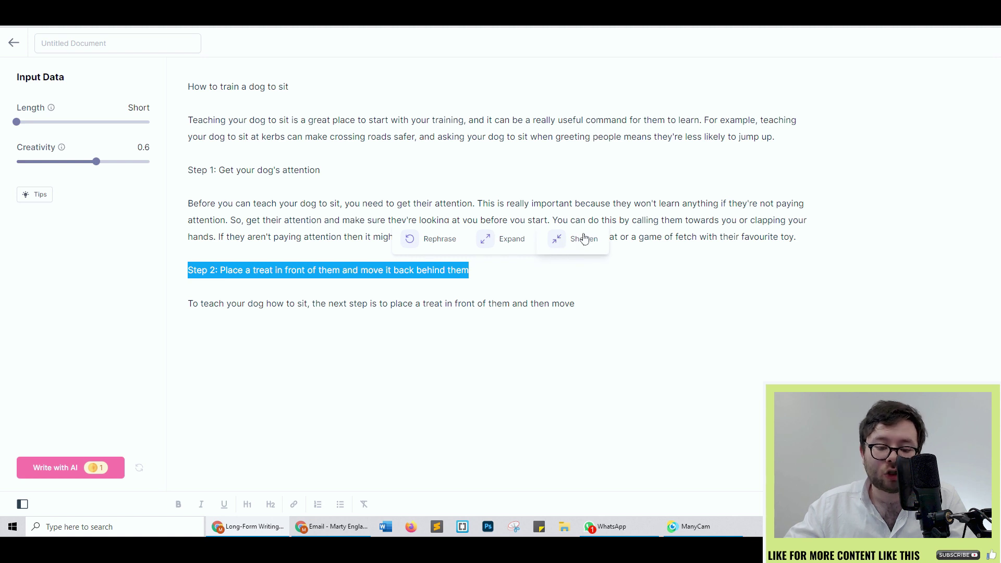
Expand the unfinished Step 2 sentence and insert the first variation about backing away.
triple_click(596, 320)
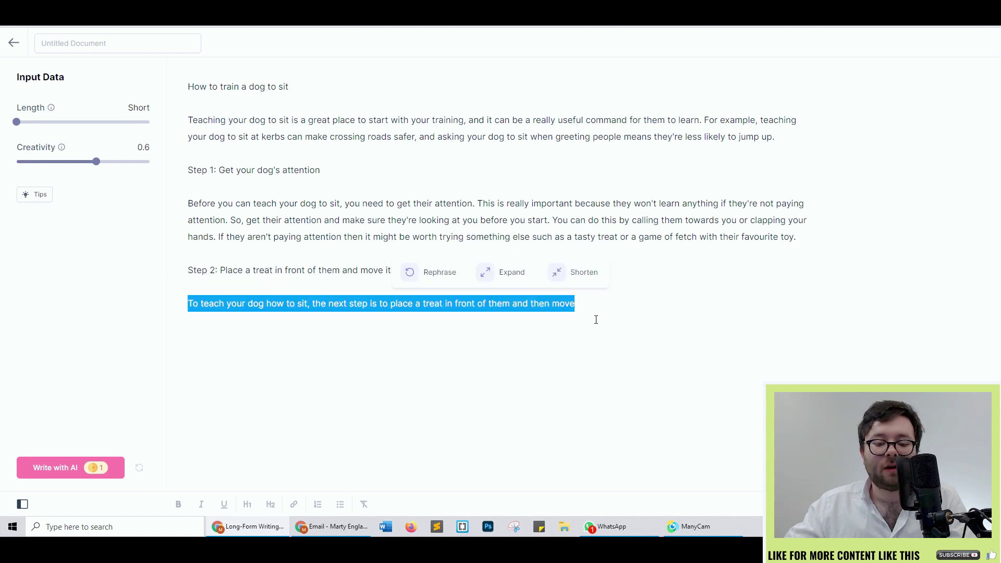
left_click(495, 280)
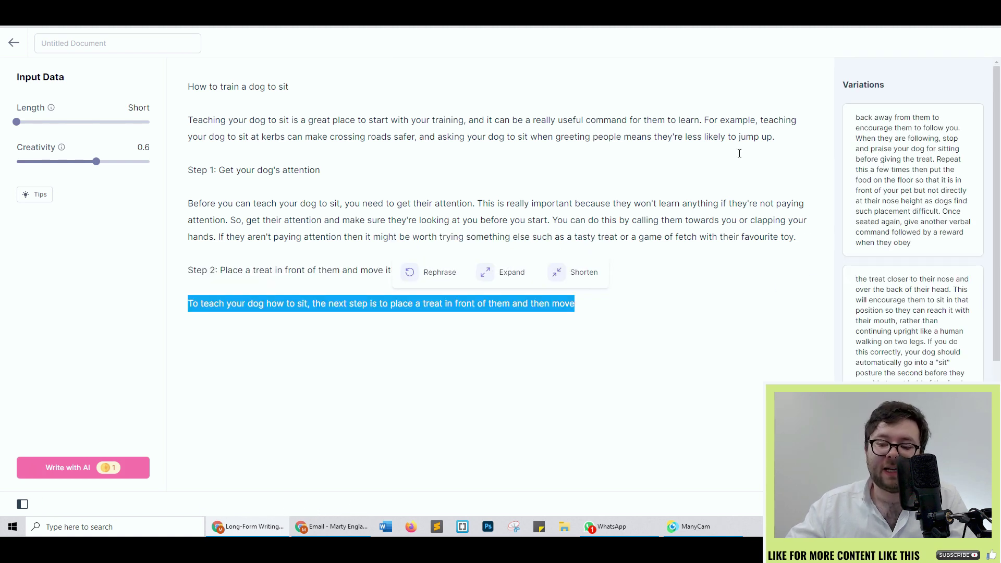
scroll(897, 135, "down", 4)
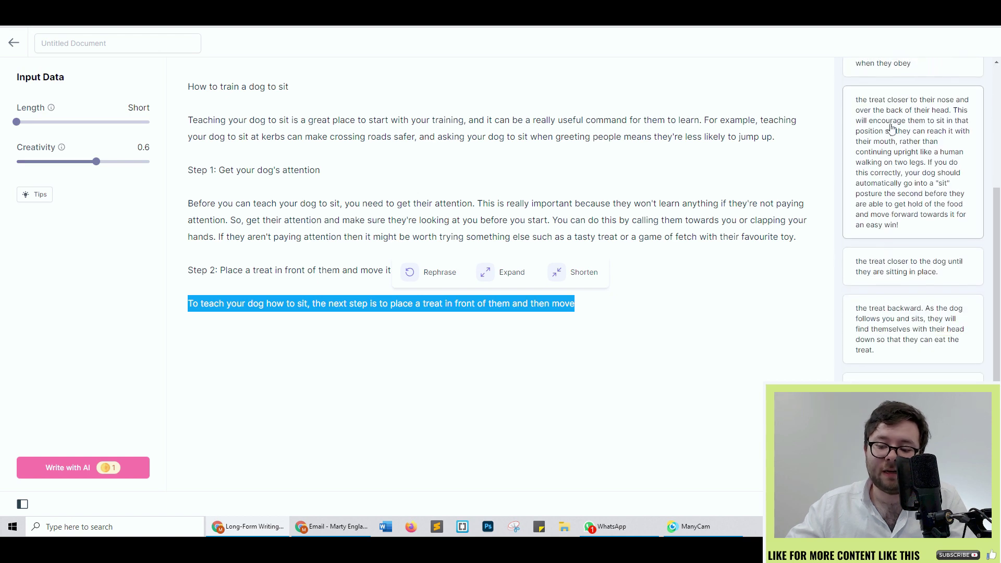
scroll(939, 355, "up", 4)
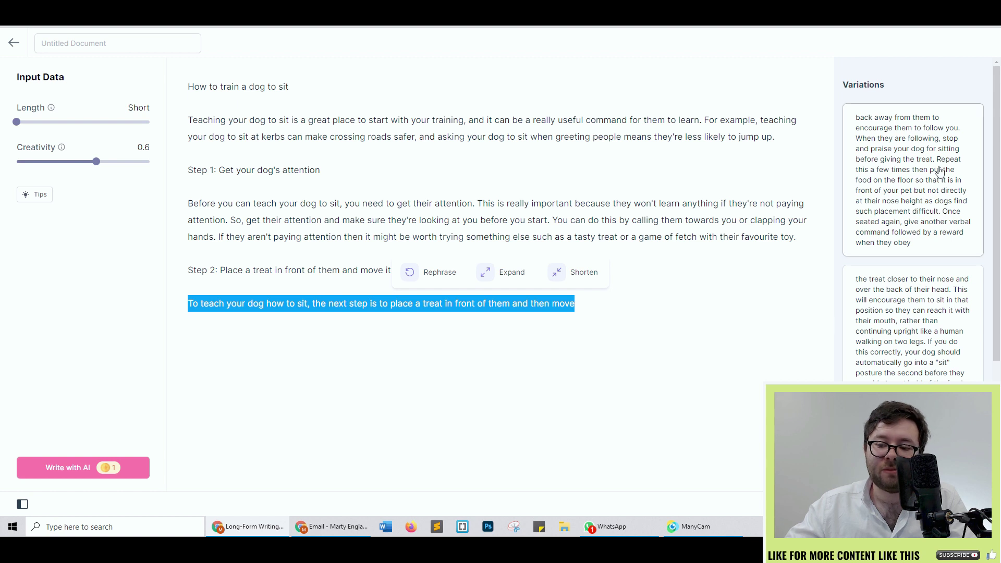
left_click(918, 141)
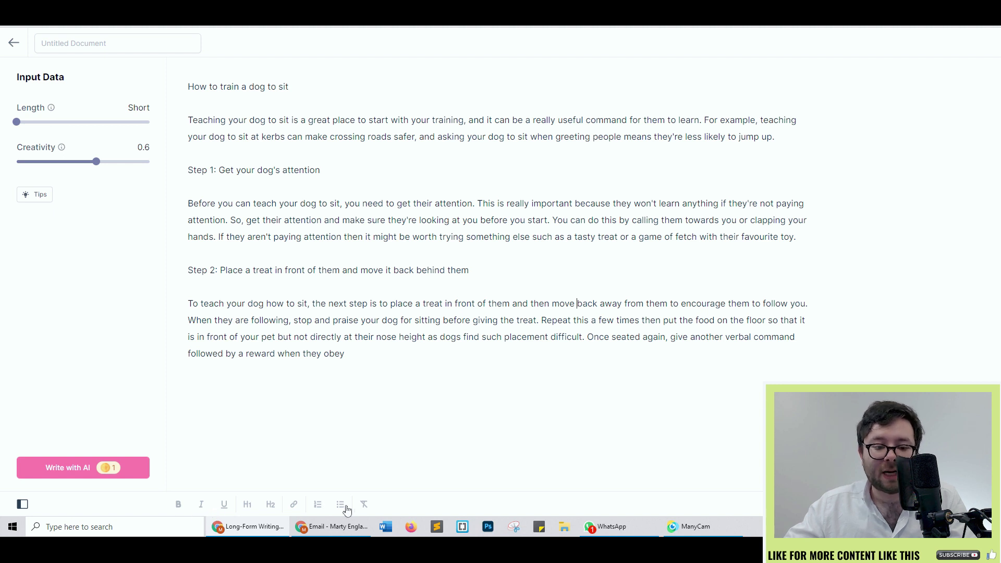
Format Step 1 and Step 2 as H2 subheadings and the title as an H1 heading.
triple_click(234, 170)
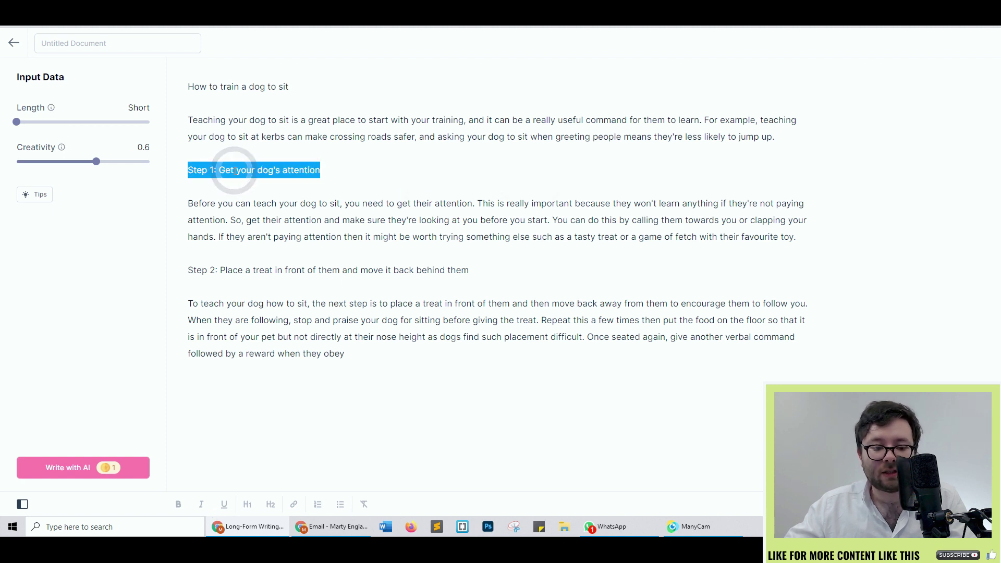
left_click(270, 504)
triple_click(253, 283)
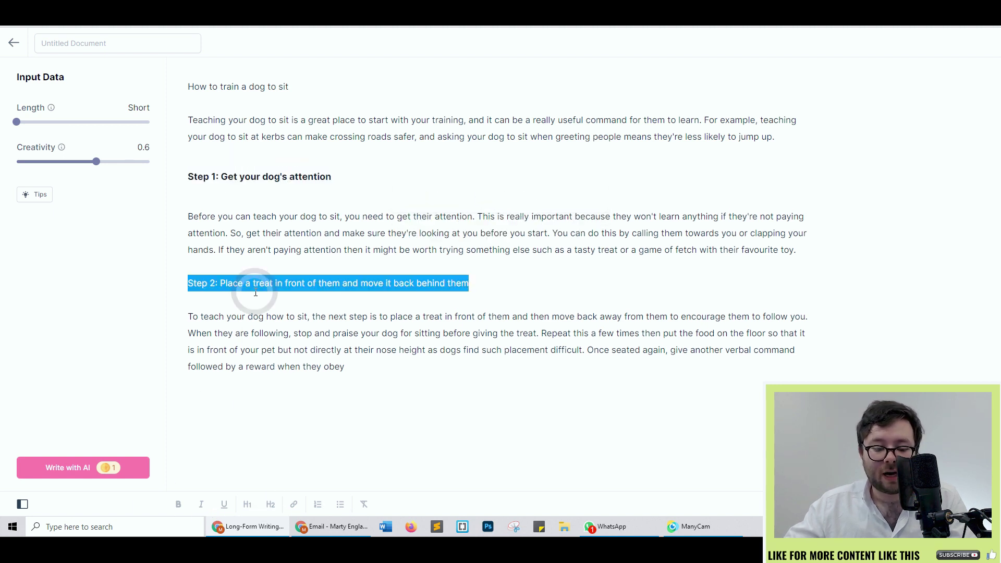
left_click(271, 506)
triple_click(229, 85)
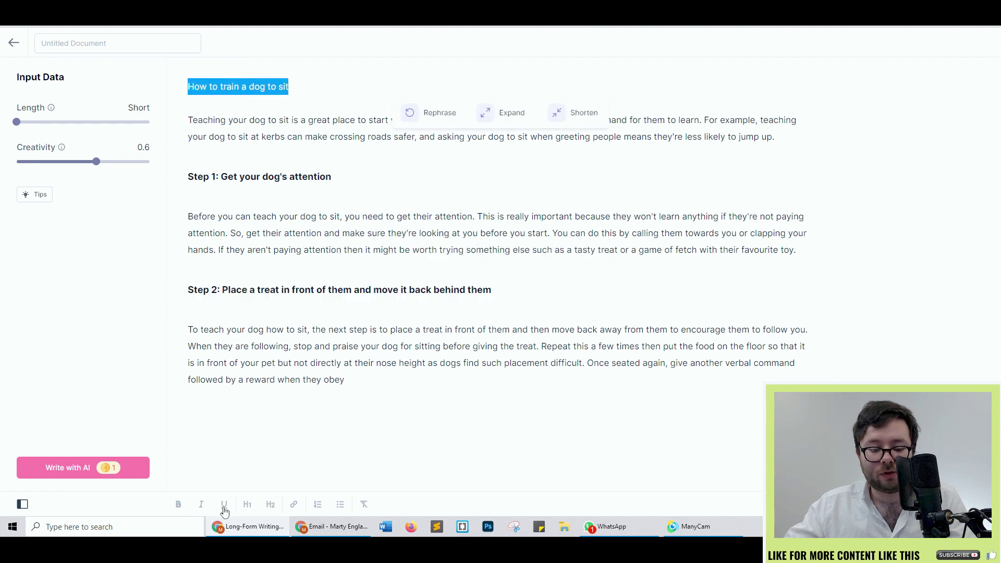
left_click(248, 505)
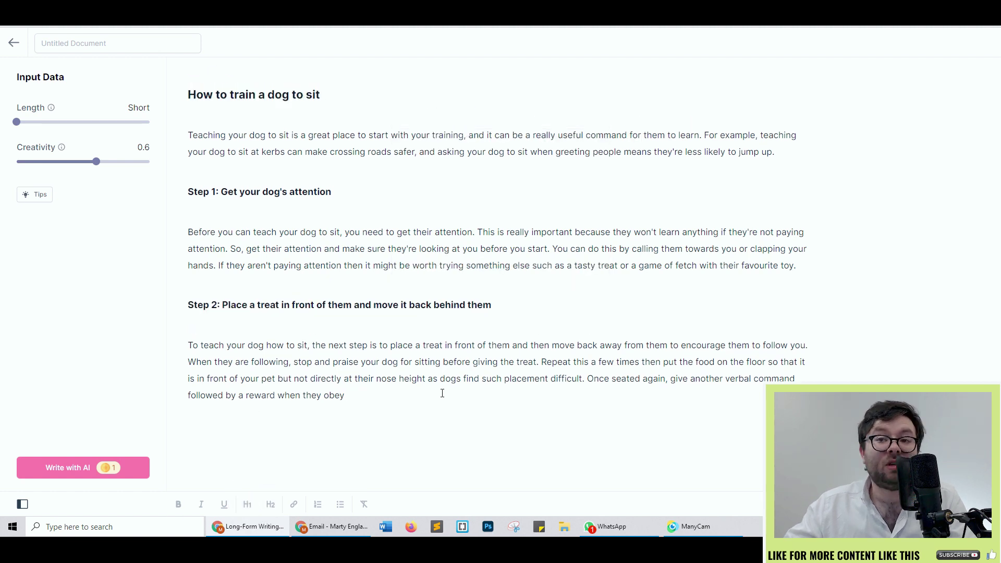
Have the AI write Step 3, 'Practice at home or on the walk', and make it H2.
left_click(32, 472)
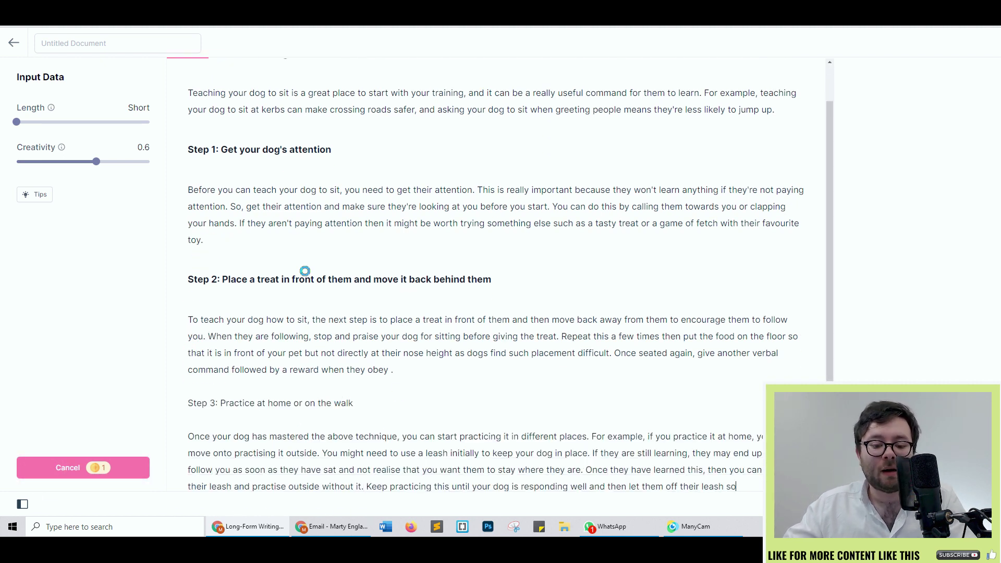
triple_click(271, 387)
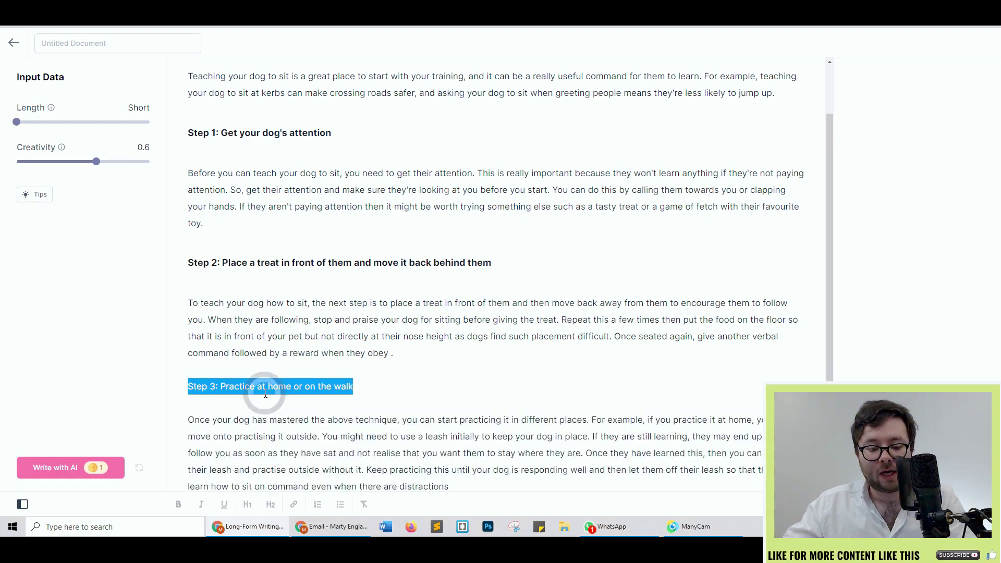
left_click(271, 505)
scroll(569, 271, "up", 2)
Copy the whole Writesonic article and paste it over the old Grammarly document text.
left_click(574, 278)
key("ctrl+a")
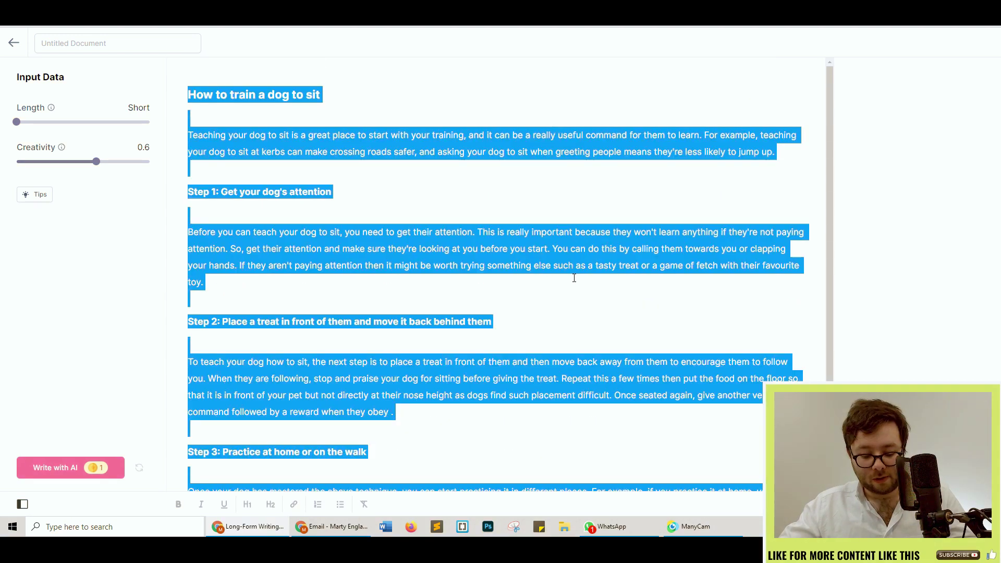
key("ctrl+c")
key("ctrl+Tab")
left_click(170, 46)
key("ctrl+v")
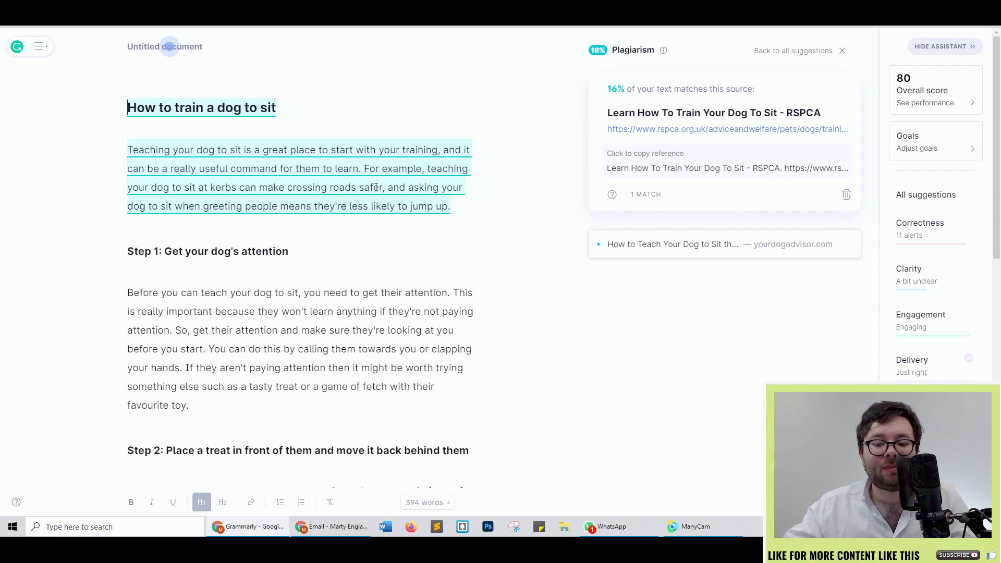
Delete the RSPCA-matching intro paragraph so the plagiarism score drops to 2%.
left_click_drag(454, 208, 108, 150)
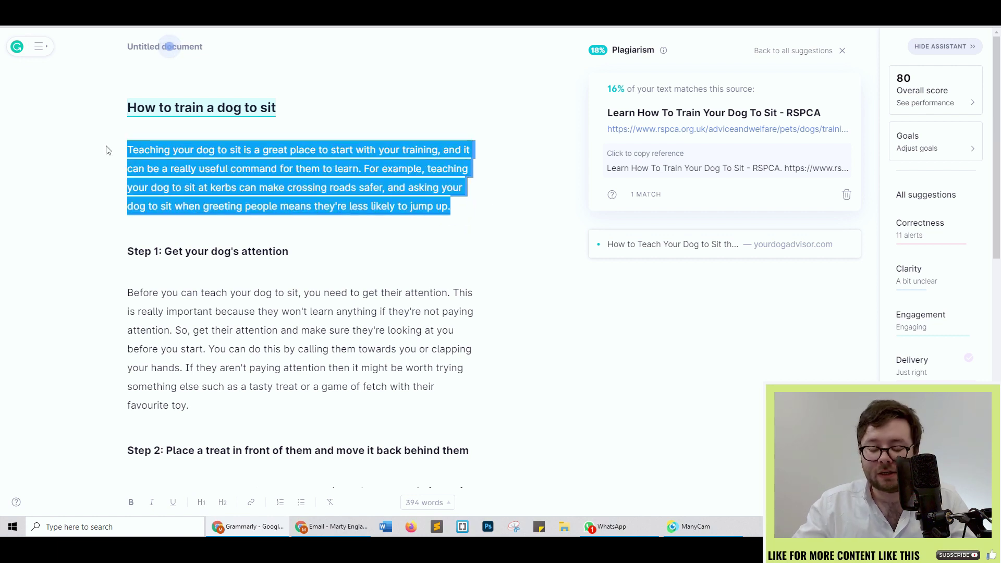
key("BackSpace")
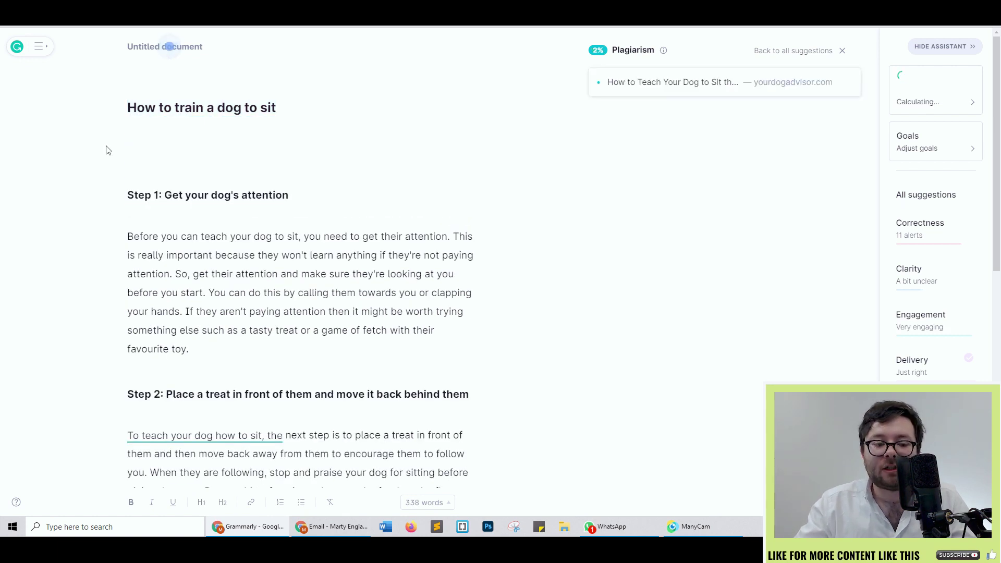
key("BackSpace")
key("BackSpace")
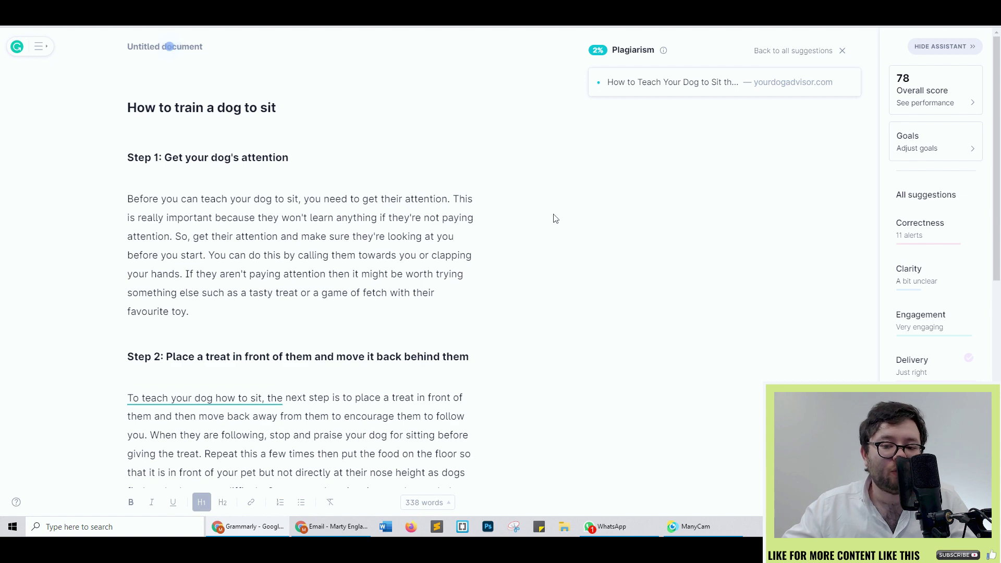
scroll(481, 206, "down", 7)
scroll(444, 191, "up", 5)
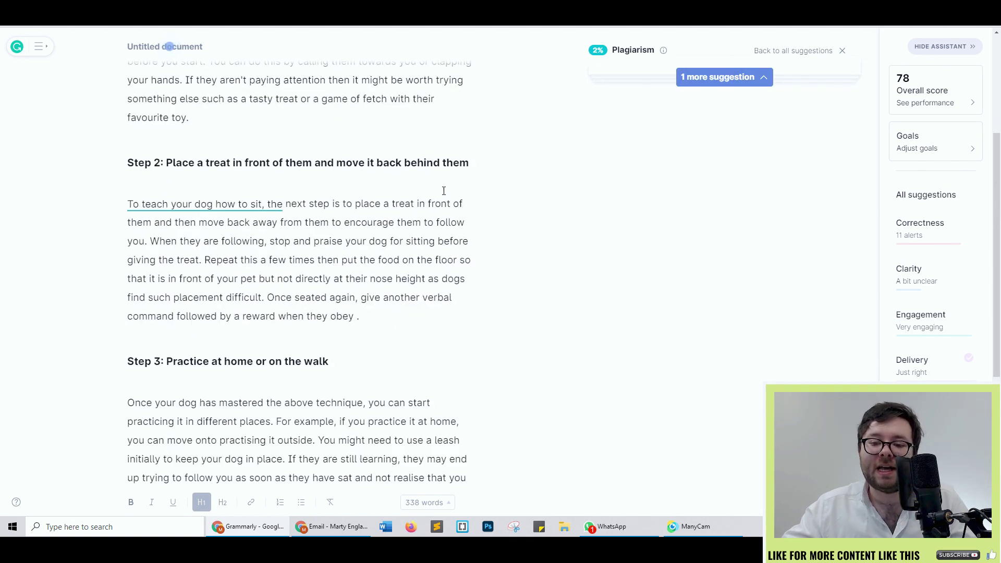
scroll(444, 191, "up", 3)
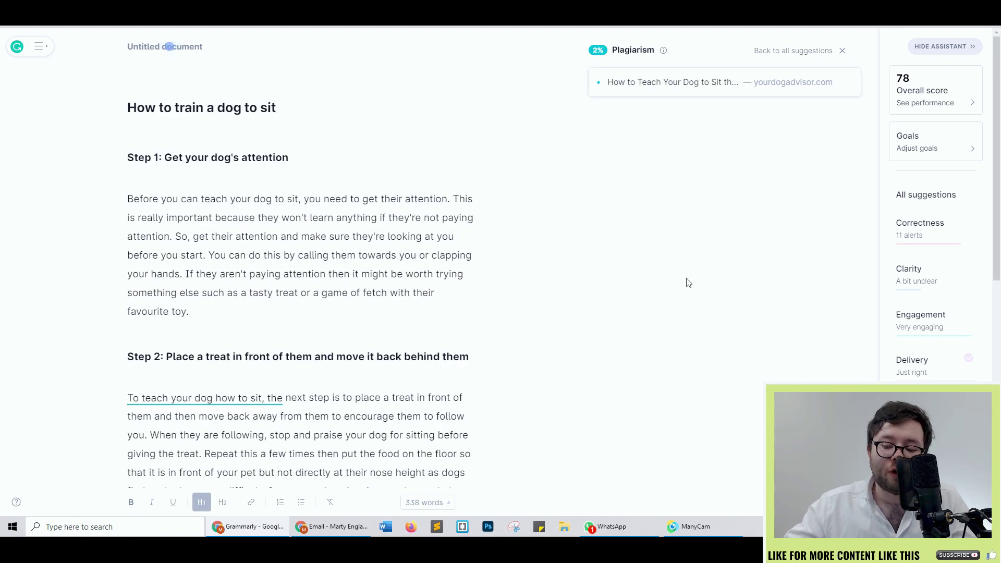
scroll(681, 281, "down", 5)
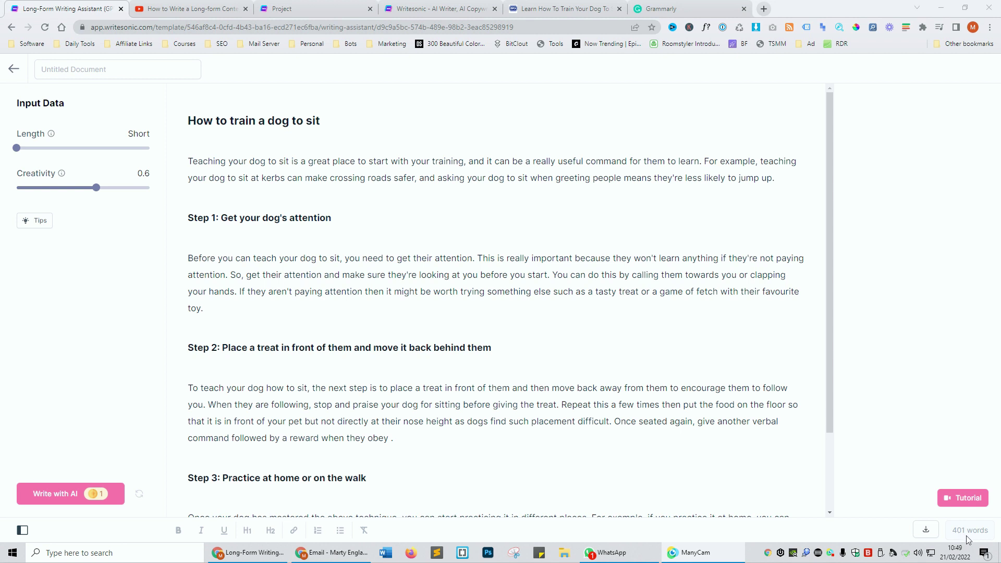
Download the article as a .docx, close it in Word, and return to the Dog training project.
left_click(919, 535)
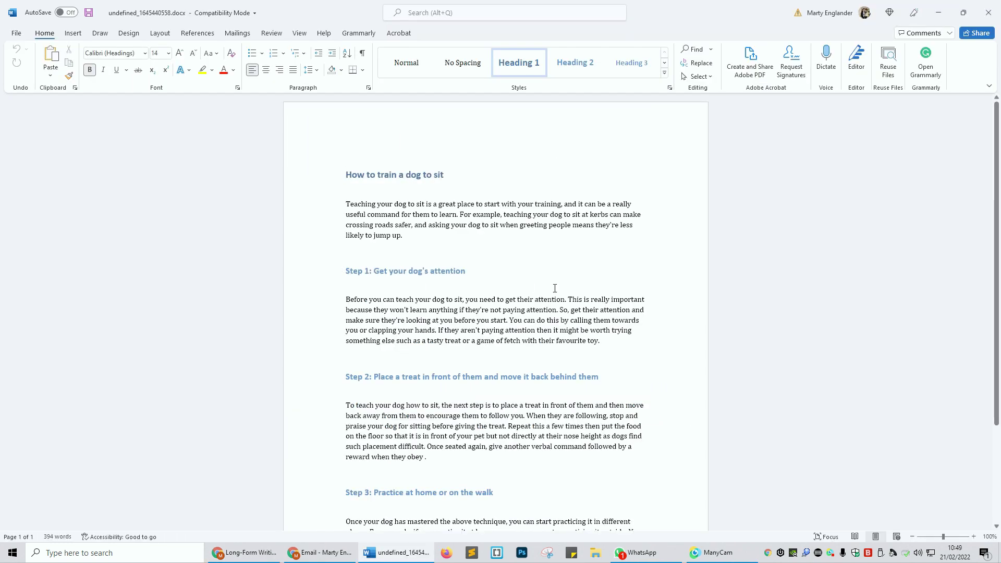
key("alt+F4")
left_click(24, 534)
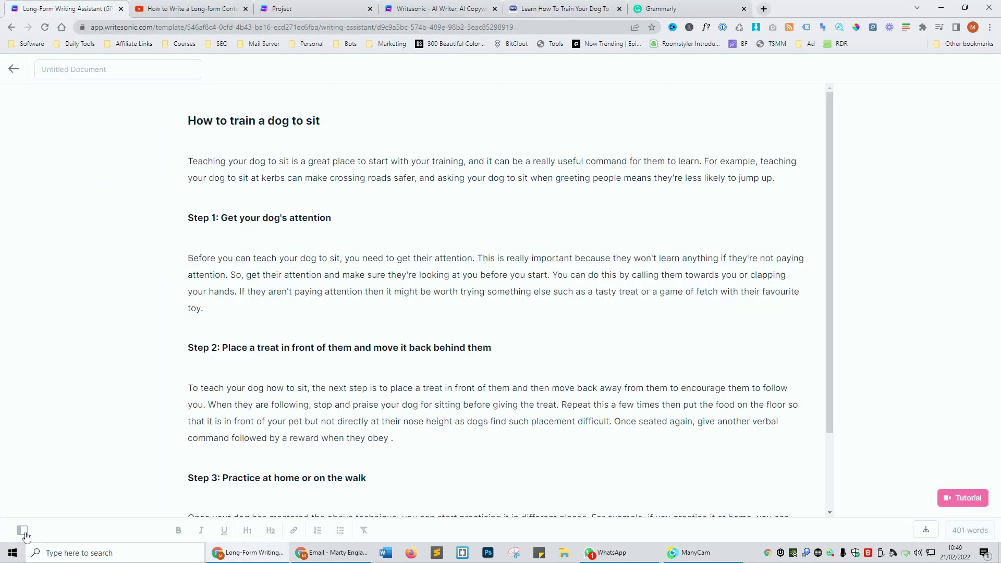
left_click(24, 533)
left_click(14, 68)
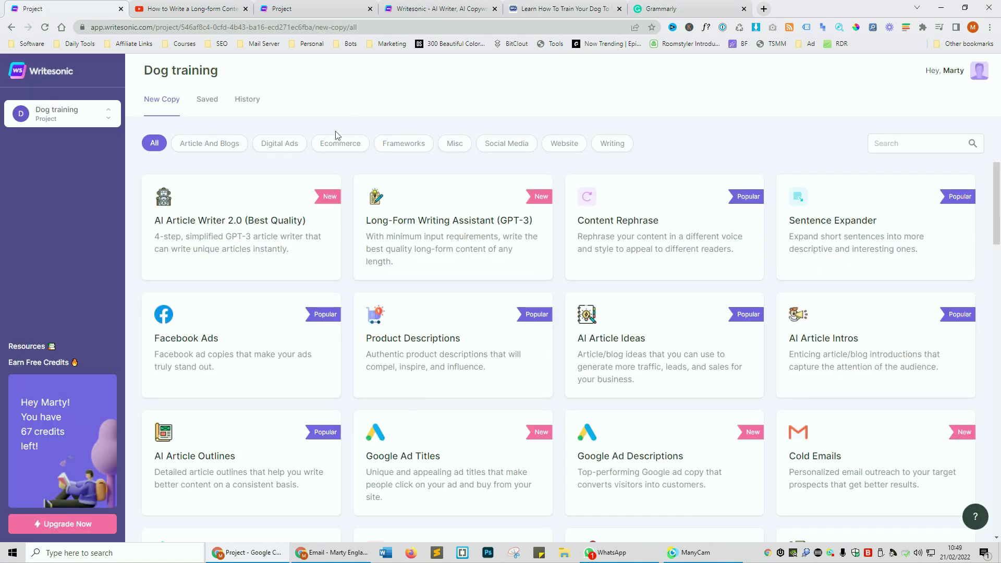
Copy the saved AI Article Writer text, then view the project's two-document History list.
left_click(208, 100)
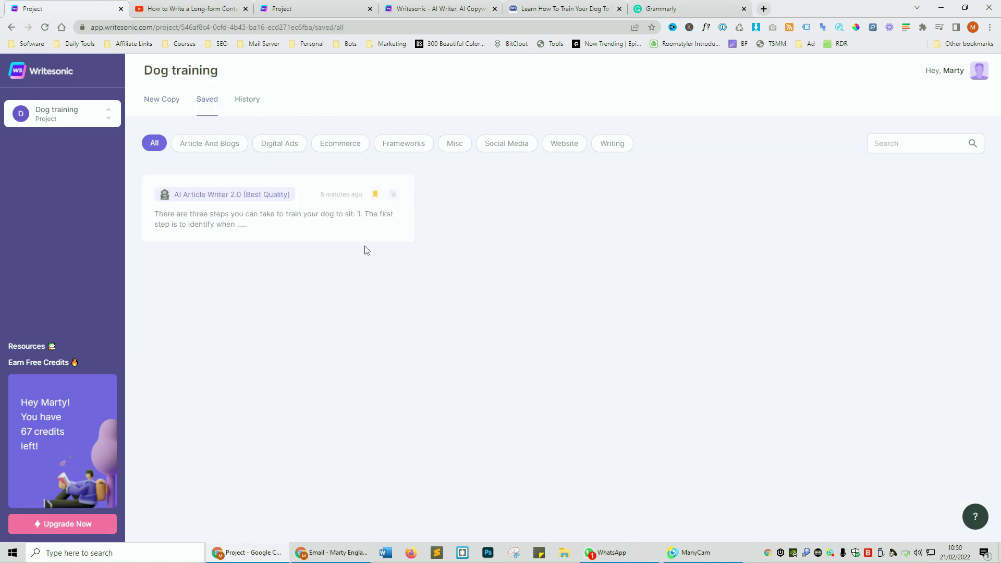
left_click(392, 198)
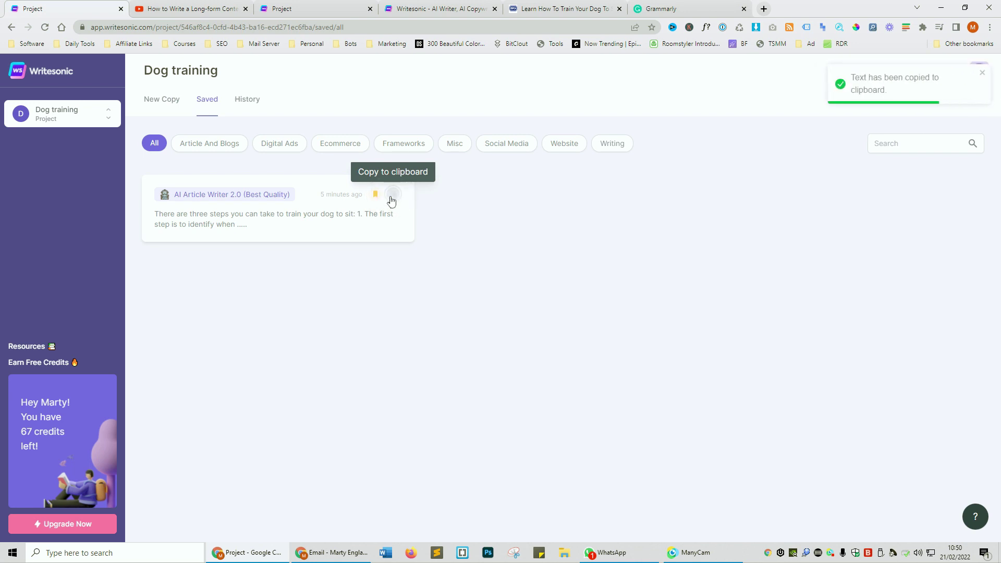
left_click(246, 100)
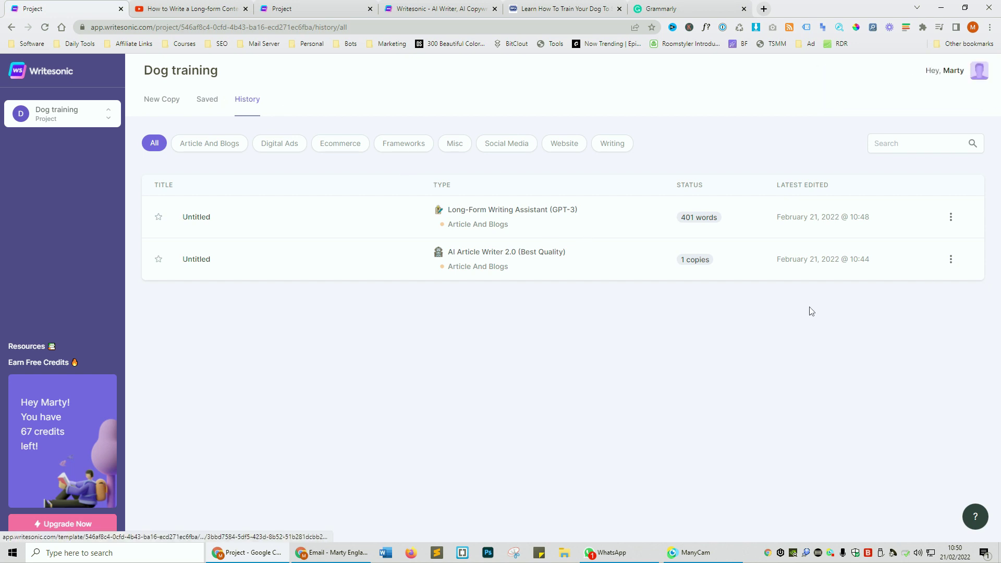
left_click(951, 218)
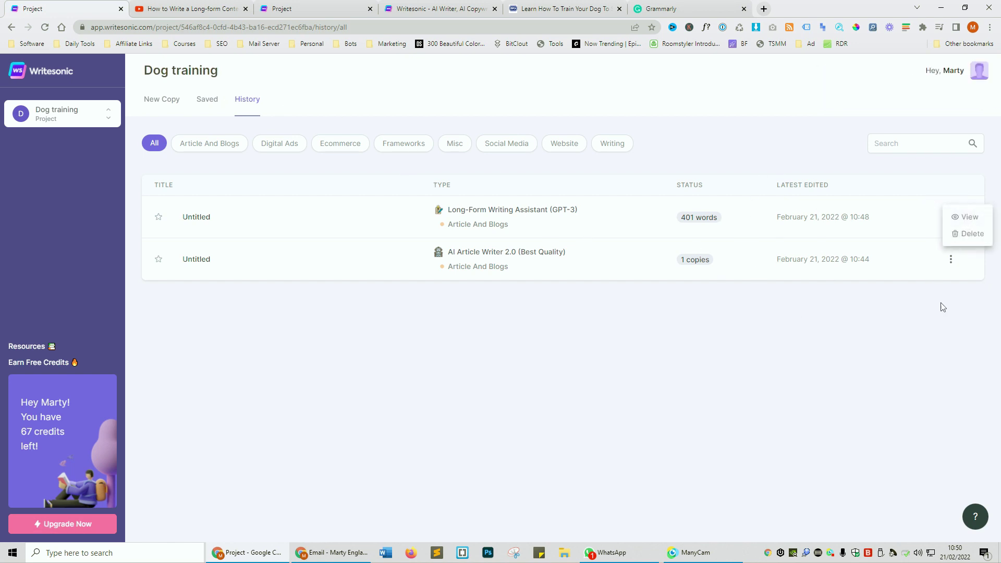
left_click(919, 151)
left_click(920, 152)
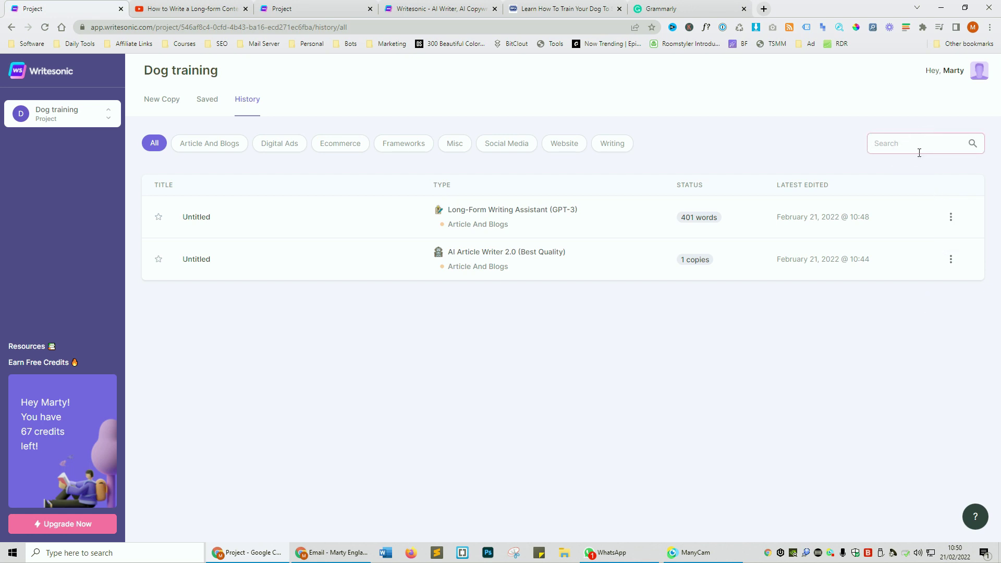
left_click(455, 341)
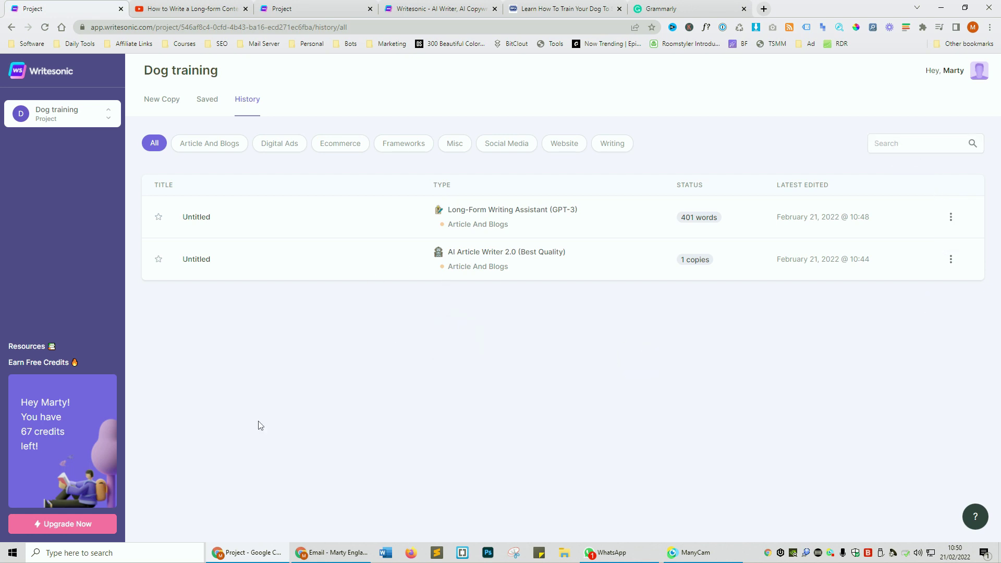